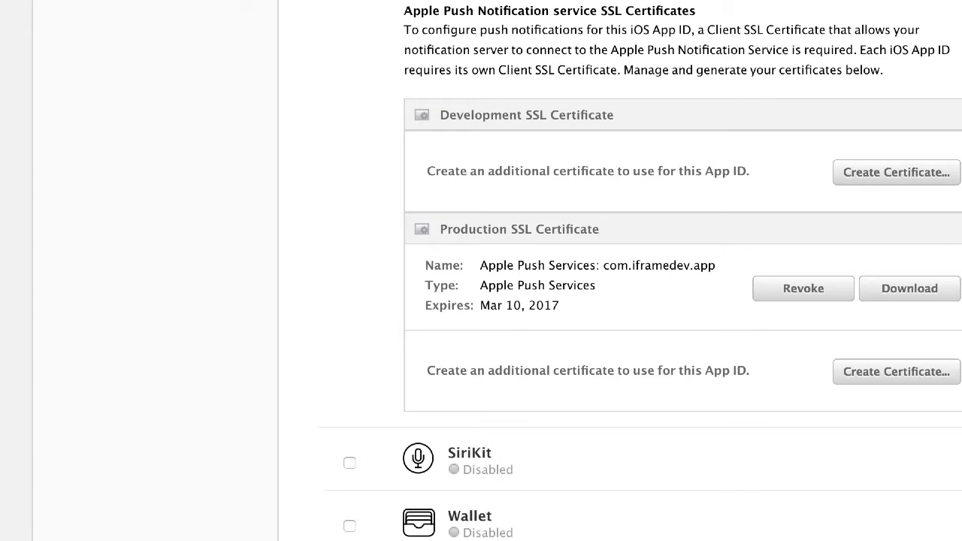
Step: Go to the iOS App IDs list and start registering a new App ID
{"action": "scroll", "coordinate": [339, 168], "scroll_direction": "up", "scroll_amount": 15}
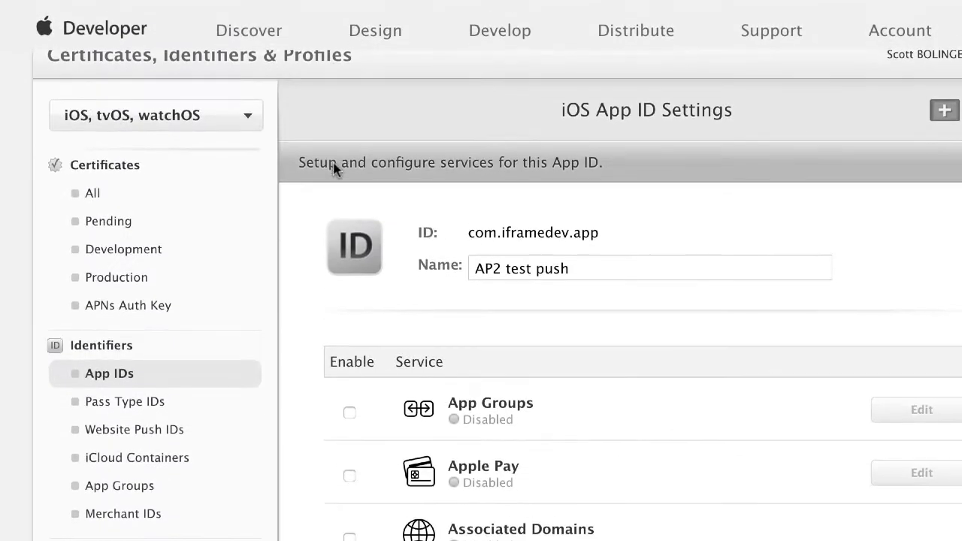
{"action": "left_click", "coordinate": [141, 371]}
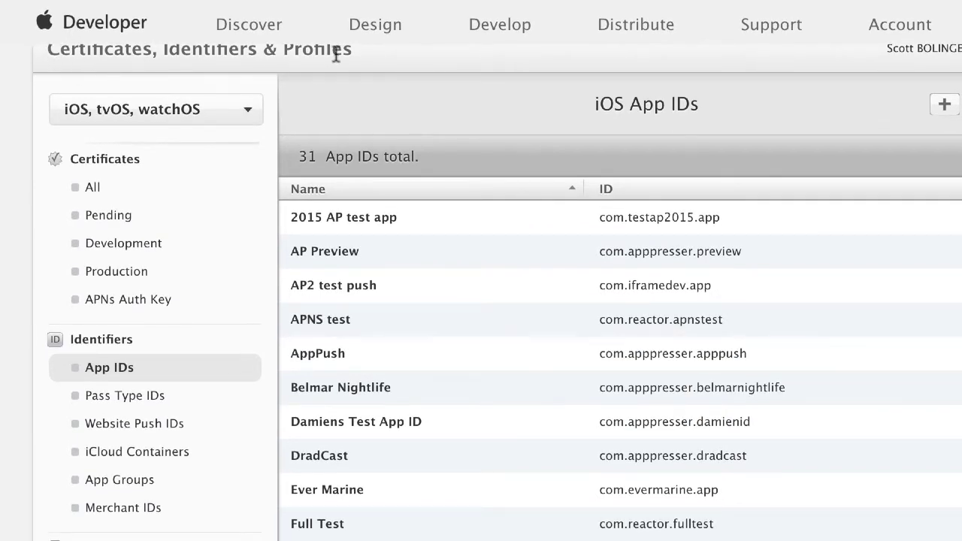
{"action": "scroll", "coordinate": [336, 55], "scroll_direction": "down", "scroll_amount": 4}
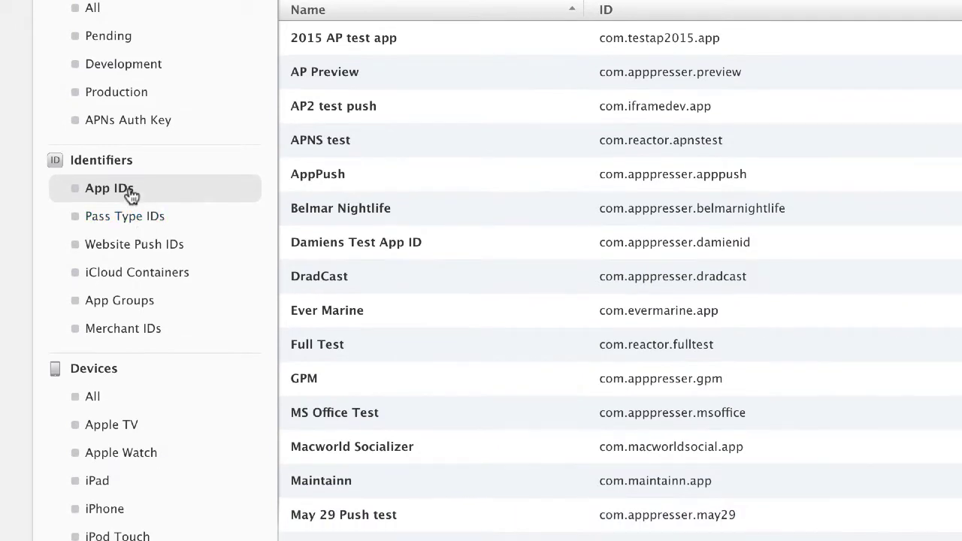
{"action": "left_click", "coordinate": [133, 198]}
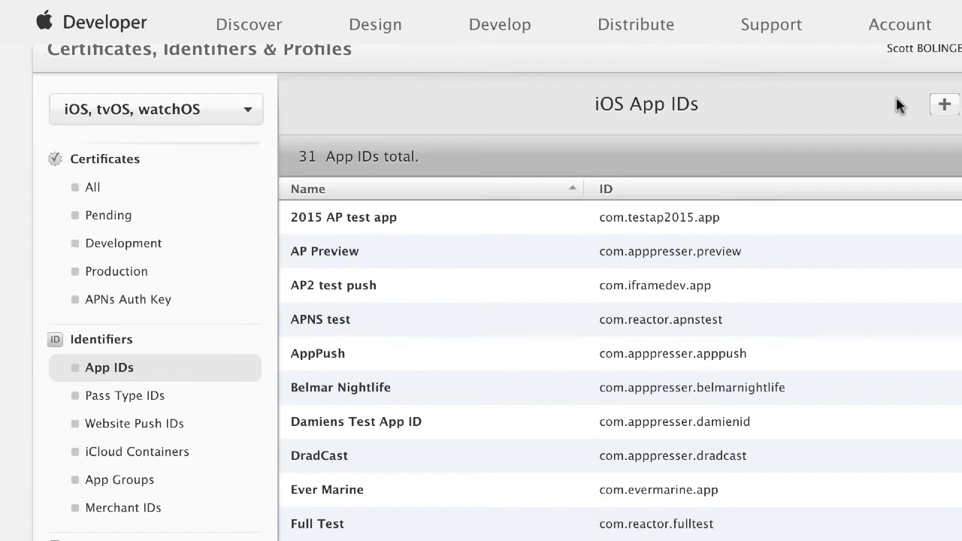
{"action": "left_click", "coordinate": [942, 110]}
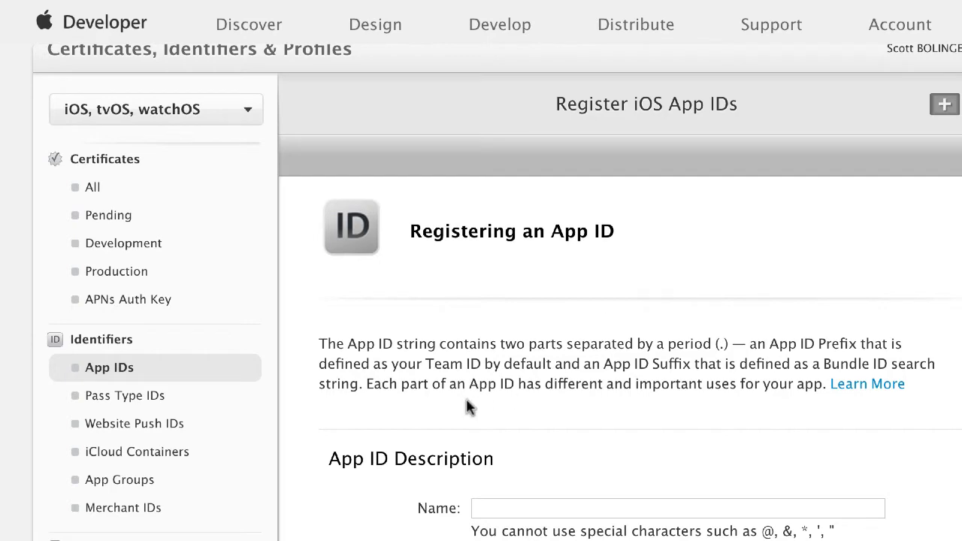
Step: Enter "My new push demo app" as the App ID description name
{"action": "scroll", "coordinate": [467, 402], "scroll_direction": "down", "scroll_amount": 2}
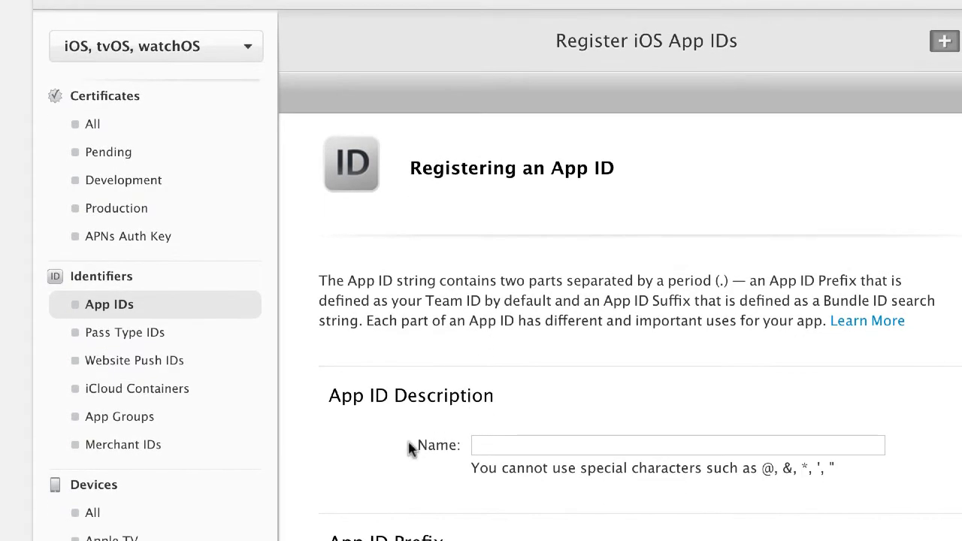
{"action": "scroll", "coordinate": [410, 449], "scroll_direction": "down", "scroll_amount": 6}
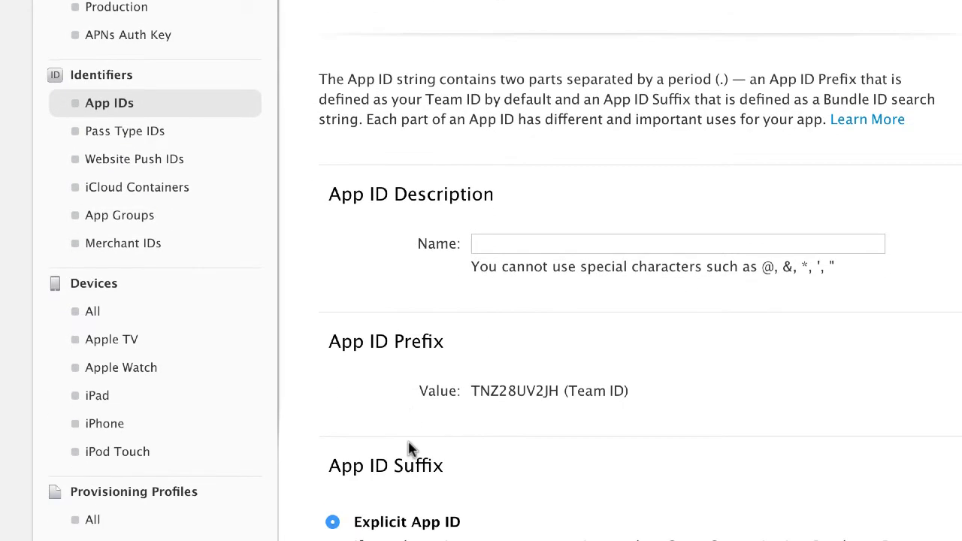
{"action": "scroll", "coordinate": [410, 448], "scroll_direction": "down", "scroll_amount": 1}
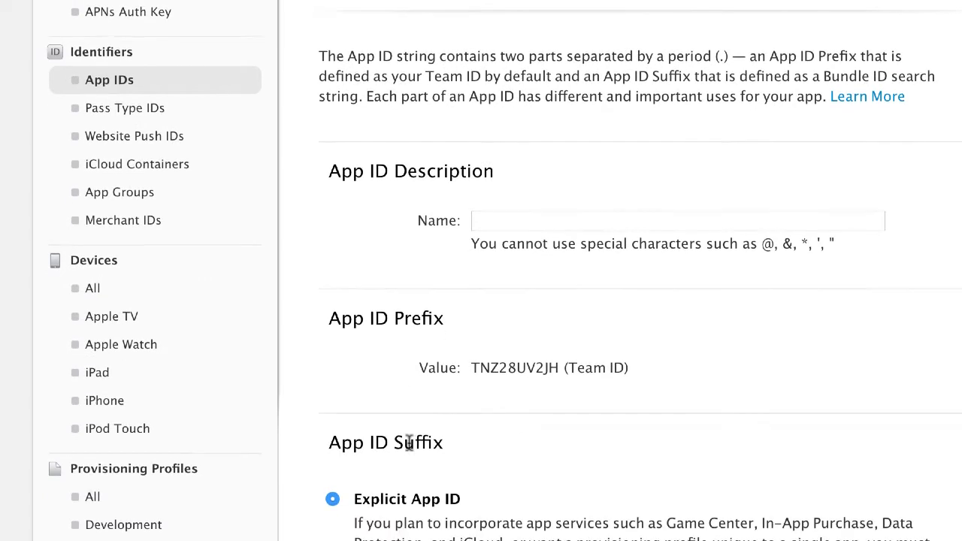
{"action": "left_click", "coordinate": [499, 220]}
{"action": "type", "text": "M"}
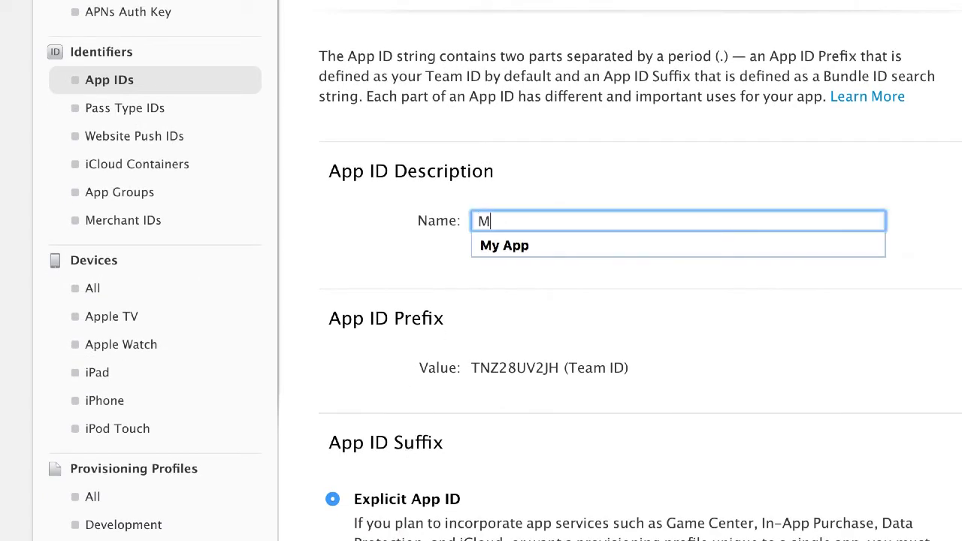
{"action": "type", "text": "y new push demo app"}
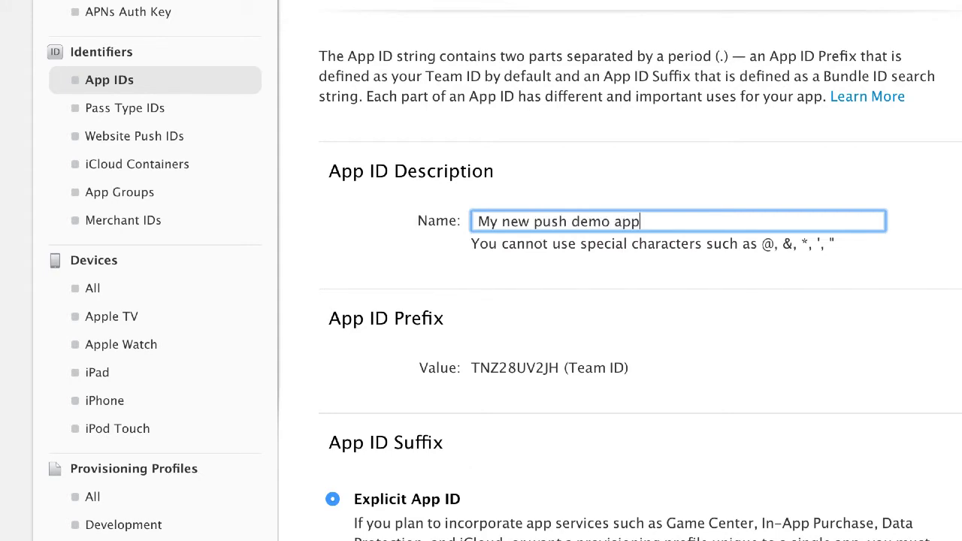
Step: Enter com.demoapp.app as the bundle ID for the explicit App ID
{"action": "scroll", "coordinate": [501, 348], "scroll_direction": "down", "scroll_amount": 5}
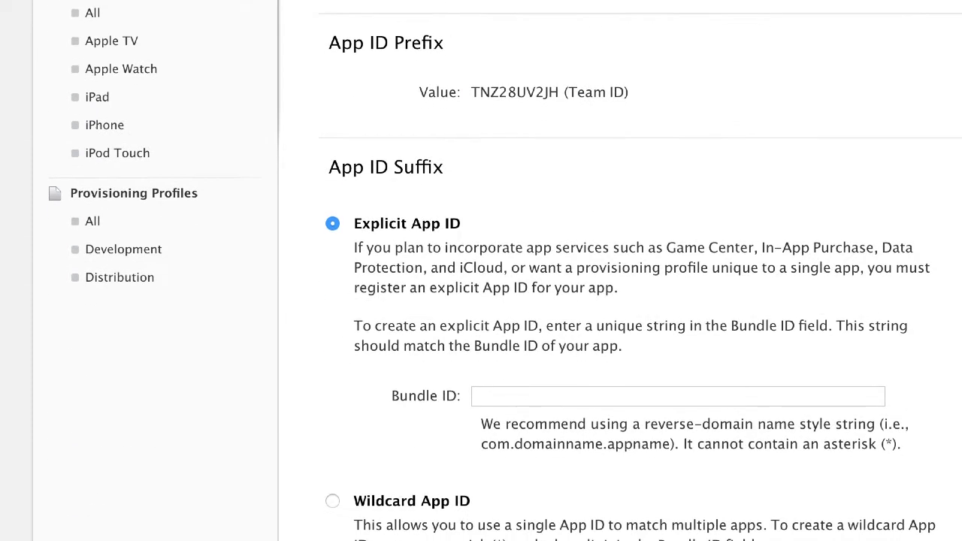
{"action": "left_click", "coordinate": [501, 394]}
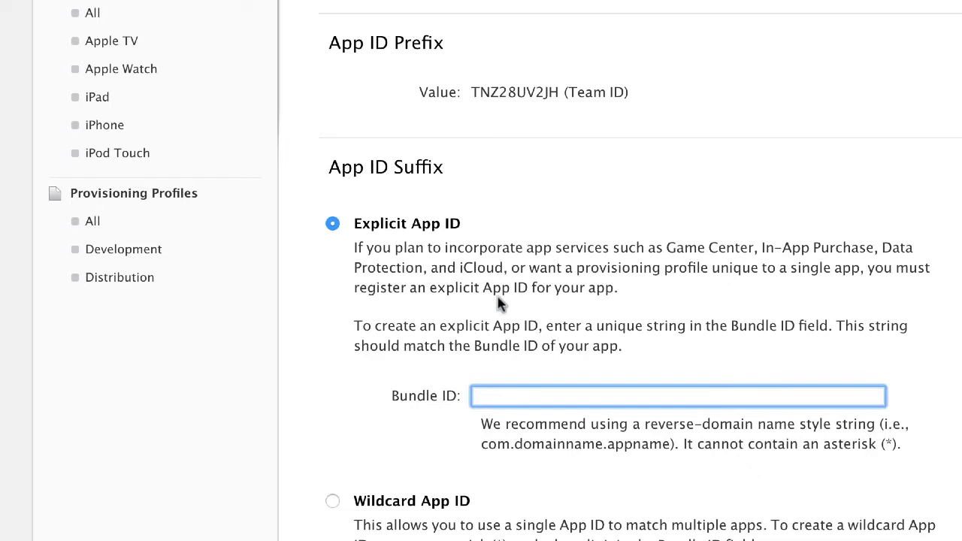
{"action": "scroll", "coordinate": [502, 304], "scroll_direction": "down", "scroll_amount": 1}
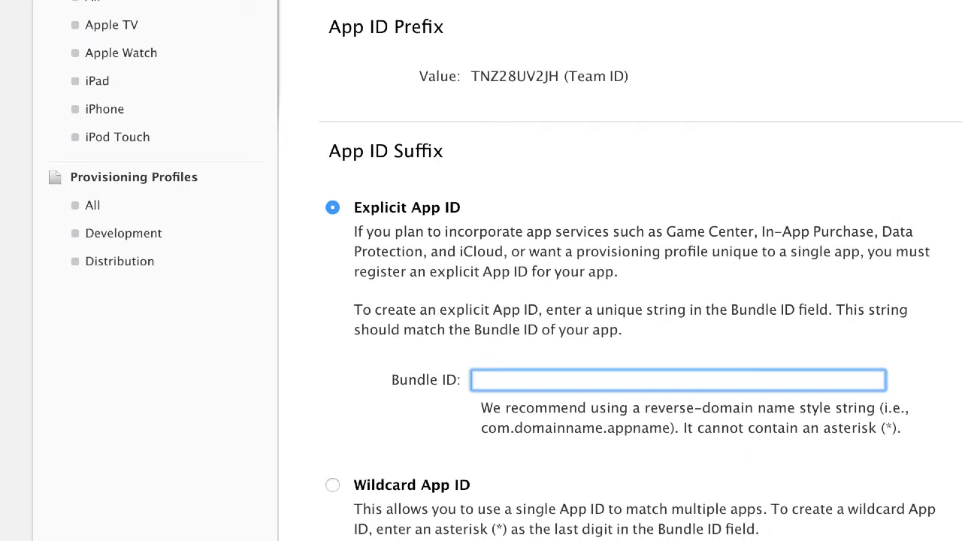
{"action": "type", "text": "com."}
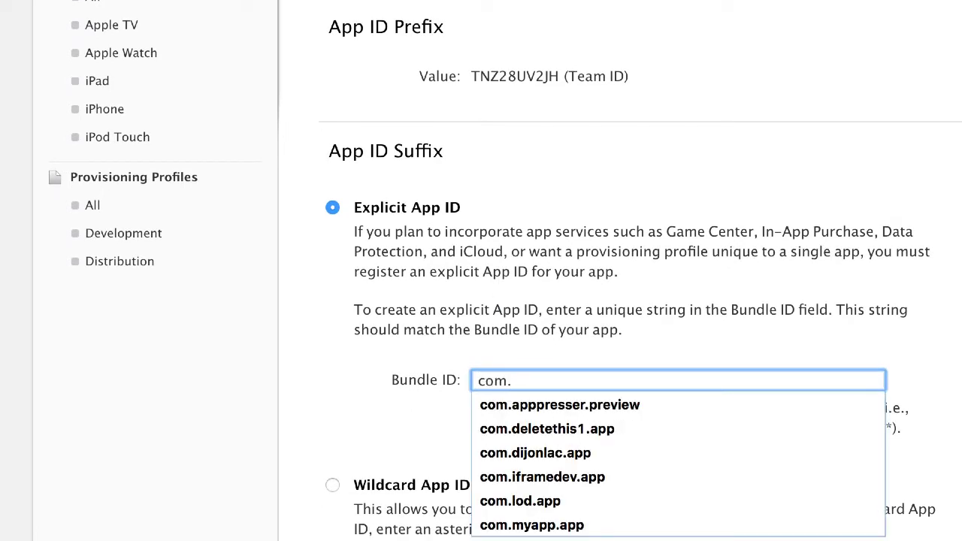
{"action": "type", "text": "demoapp"}
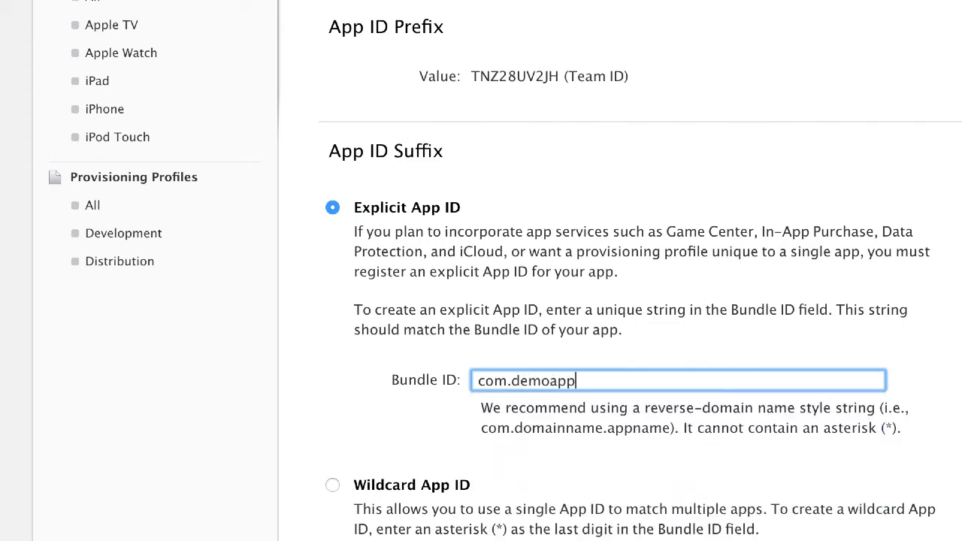
{"action": "type", "text": ".app"}
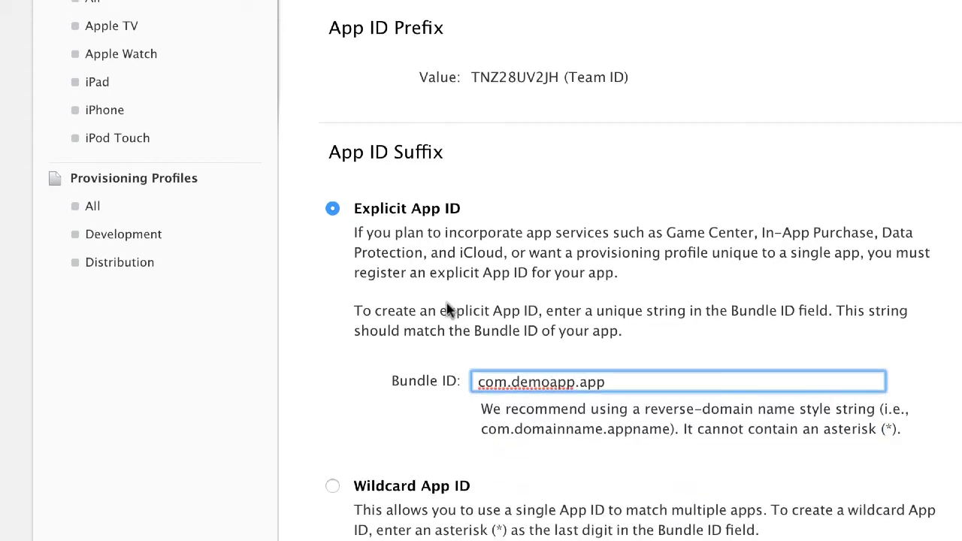
{"action": "left_click_drag", "start_coordinate": [511, 382], "coordinate": [623, 384]}
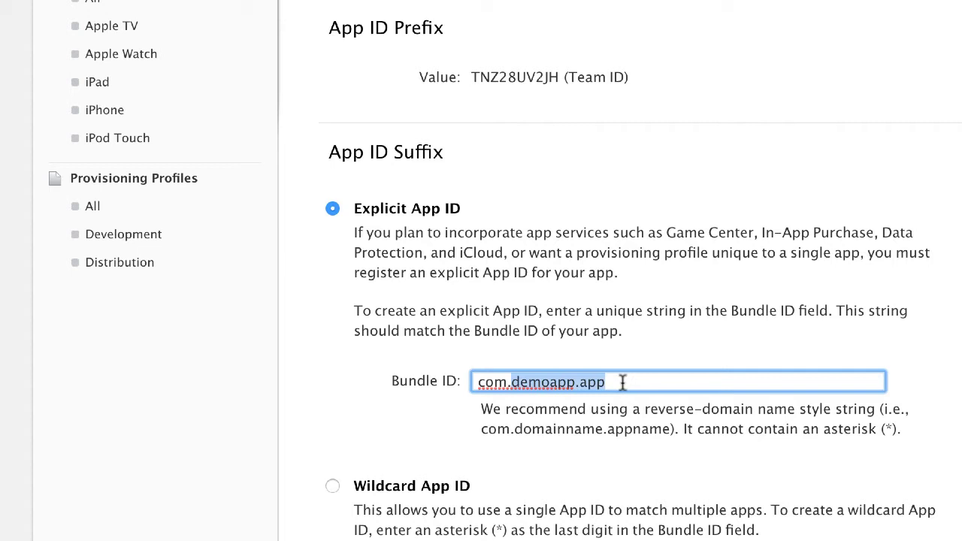
{"action": "left_click", "coordinate": [623, 383]}
Step: Enable the Push Notifications service for the App ID and continue to the confirmation page
{"action": "scroll", "coordinate": [396, 396], "scroll_direction": "down", "scroll_amount": 2}
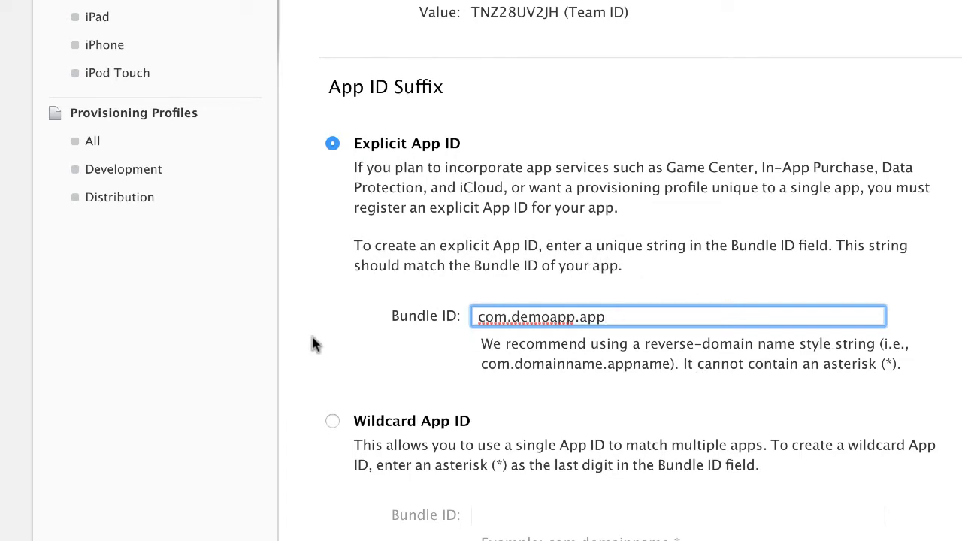
{"action": "scroll", "coordinate": [314, 344], "scroll_direction": "down", "scroll_amount": 3}
{"action": "scroll", "coordinate": [315, 344], "scroll_direction": "down", "scroll_amount": 10}
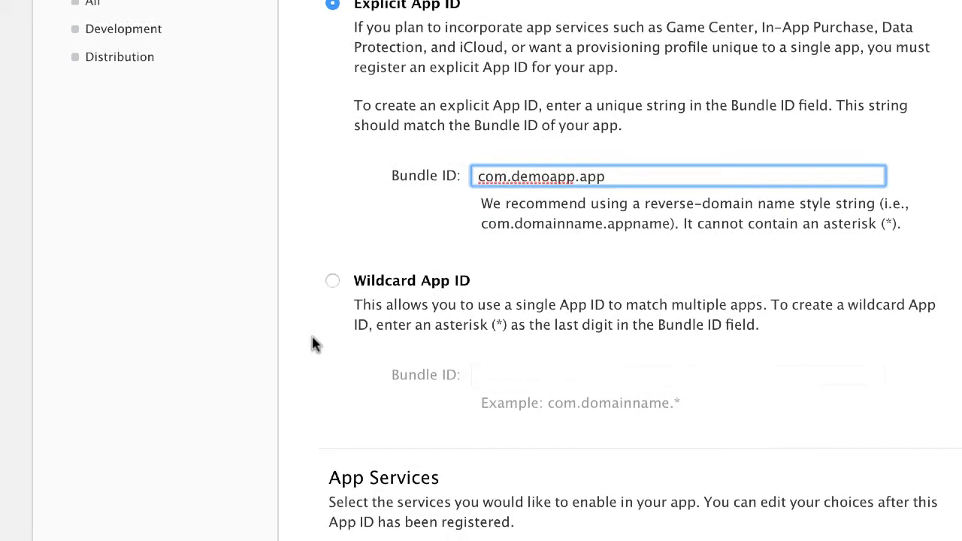
{"action": "scroll", "coordinate": [315, 344], "scroll_direction": "down", "scroll_amount": 2}
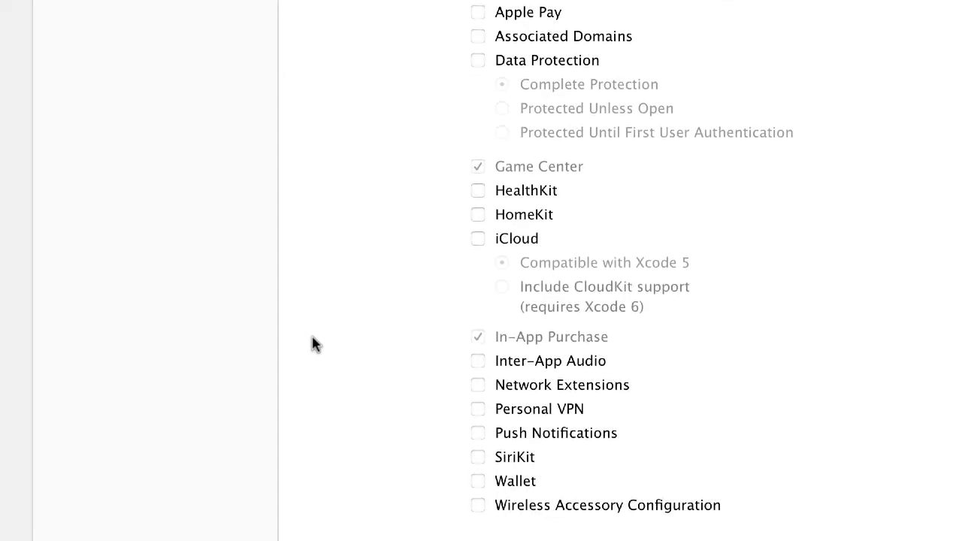
{"action": "scroll", "coordinate": [481, 138], "scroll_direction": "up", "scroll_amount": 4}
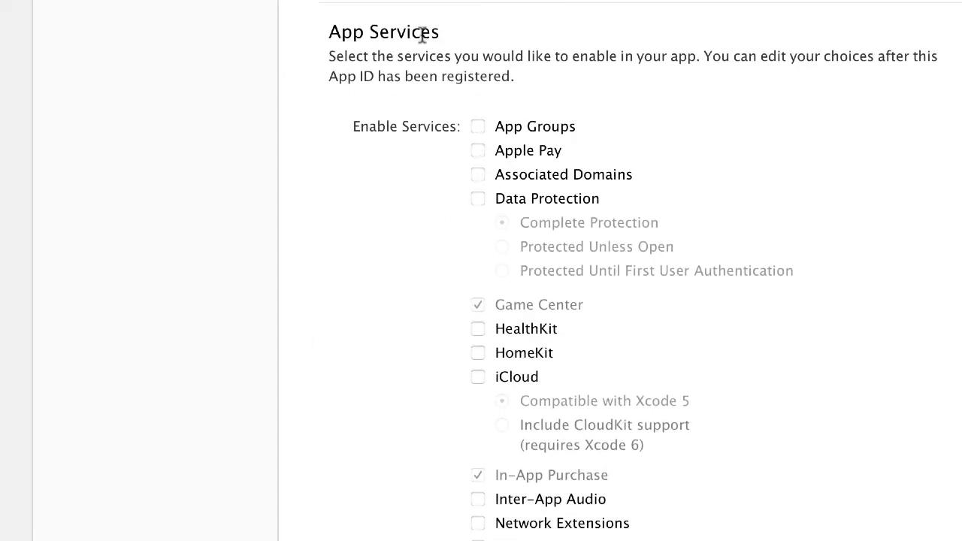
{"action": "scroll", "coordinate": [458, 351], "scroll_direction": "down", "scroll_amount": 4}
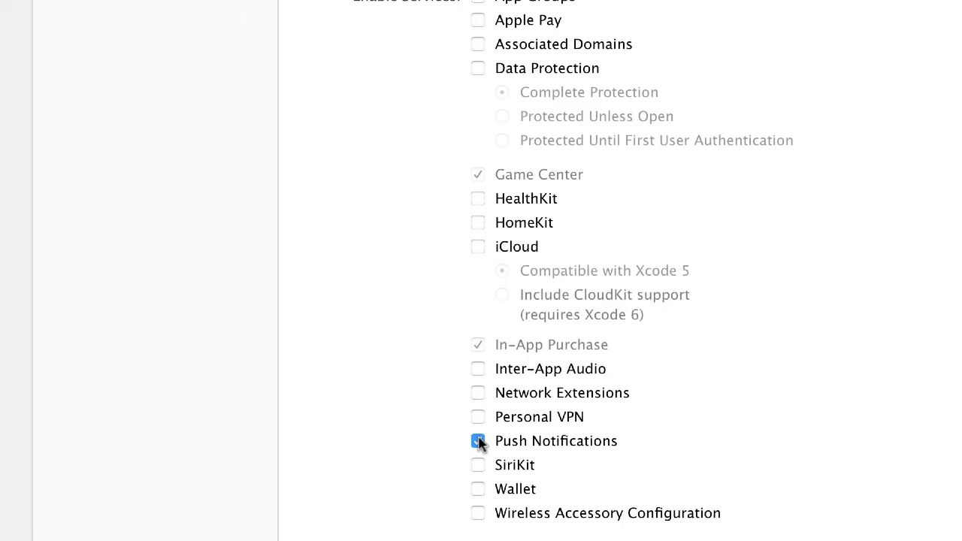
{"action": "scroll", "coordinate": [432, 401], "scroll_direction": "down", "scroll_amount": 4}
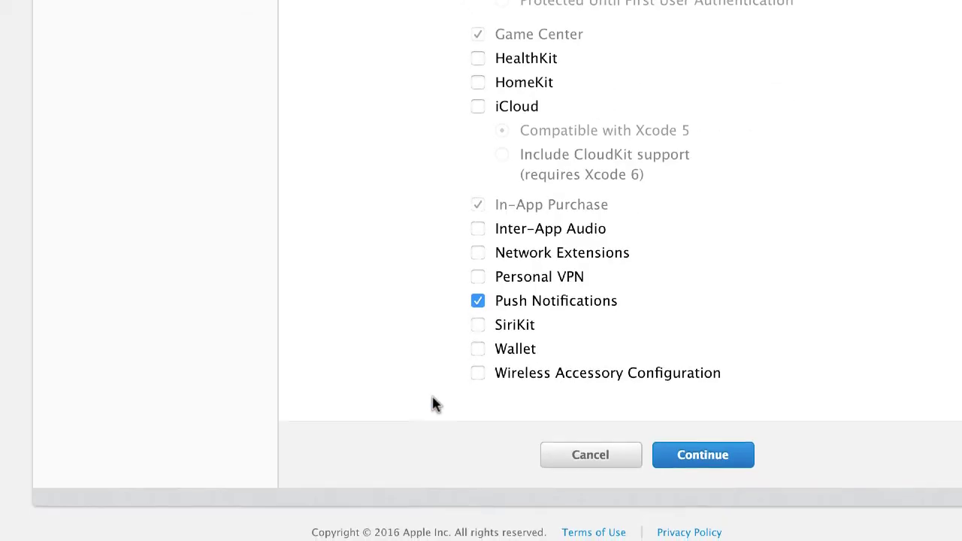
{"action": "left_click", "coordinate": [748, 460]}
Step: Review the App ID information, register the App ID and finish the registration
{"action": "scroll", "coordinate": [741, 393], "scroll_direction": "up", "scroll_amount": 10}
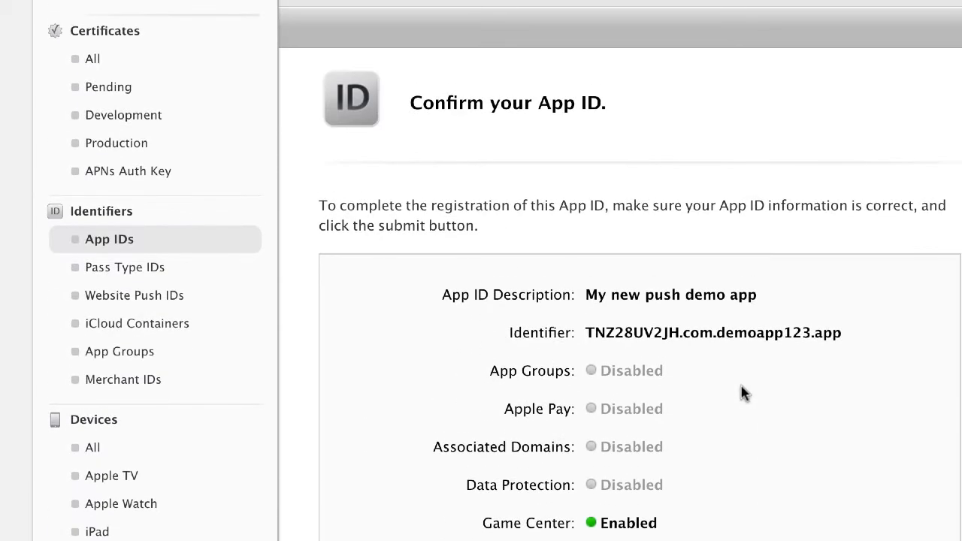
{"action": "scroll", "coordinate": [741, 393], "scroll_direction": "down", "scroll_amount": 15}
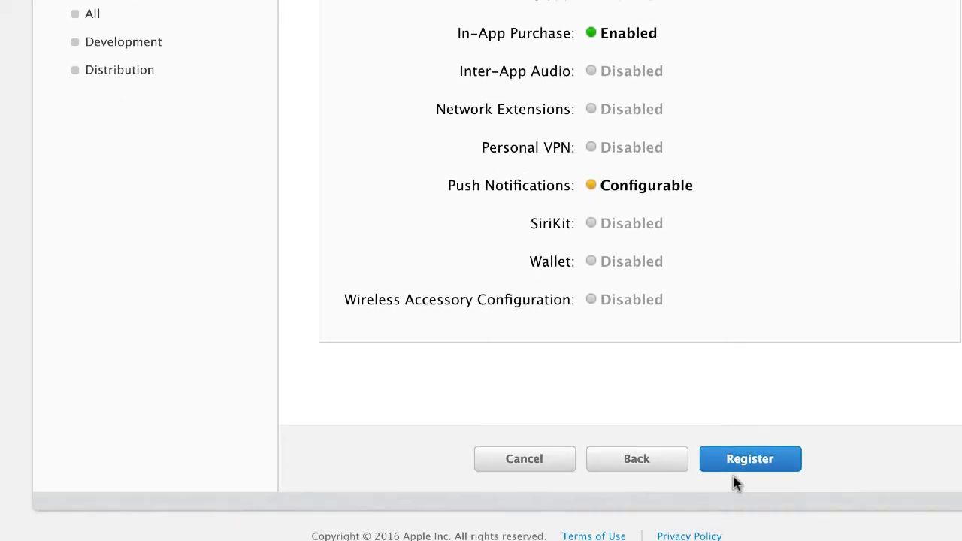
{"action": "scroll", "coordinate": [735, 470], "scroll_direction": "up", "scroll_amount": 10}
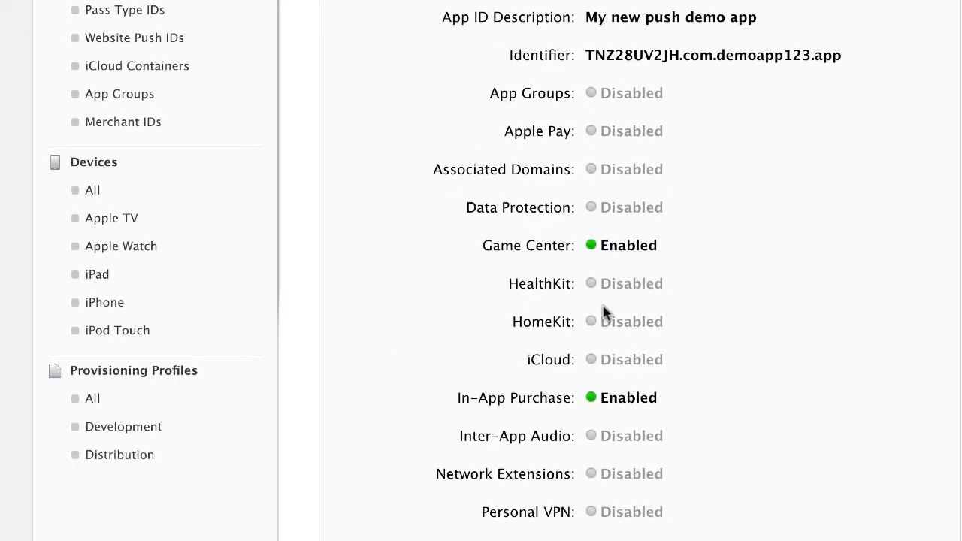
{"action": "scroll", "coordinate": [604, 311], "scroll_direction": "down", "scroll_amount": 15}
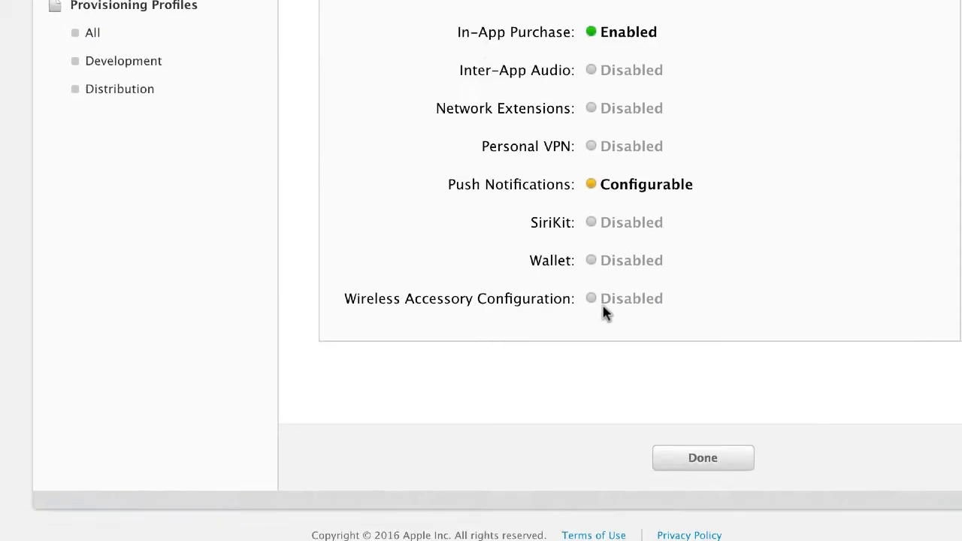
{"action": "left_click", "coordinate": [684, 460]}
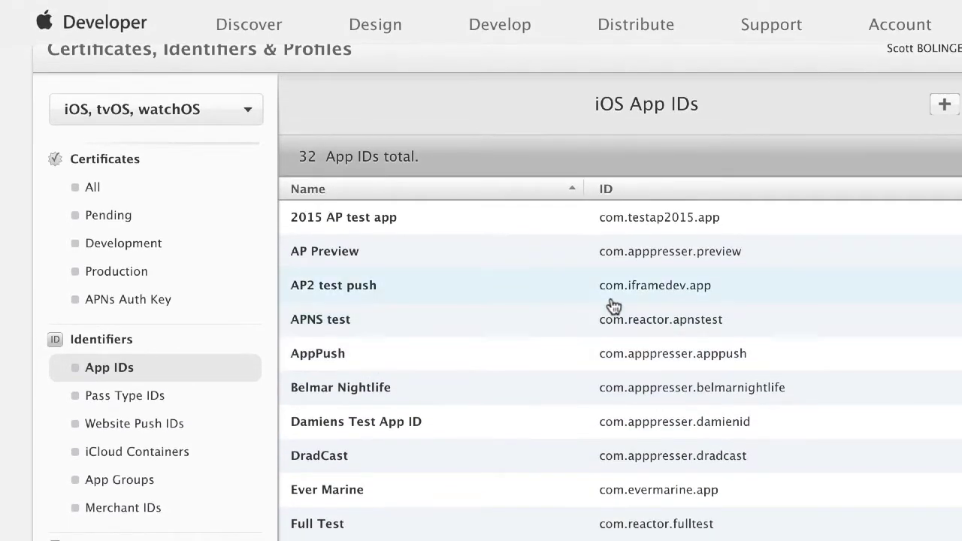
Step: Find My new push demo app in the App IDs list and expand its details
{"action": "scroll", "coordinate": [614, 306], "scroll_direction": "down", "scroll_amount": 2}
{"action": "scroll", "coordinate": [613, 306], "scroll_direction": "down", "scroll_amount": 10}
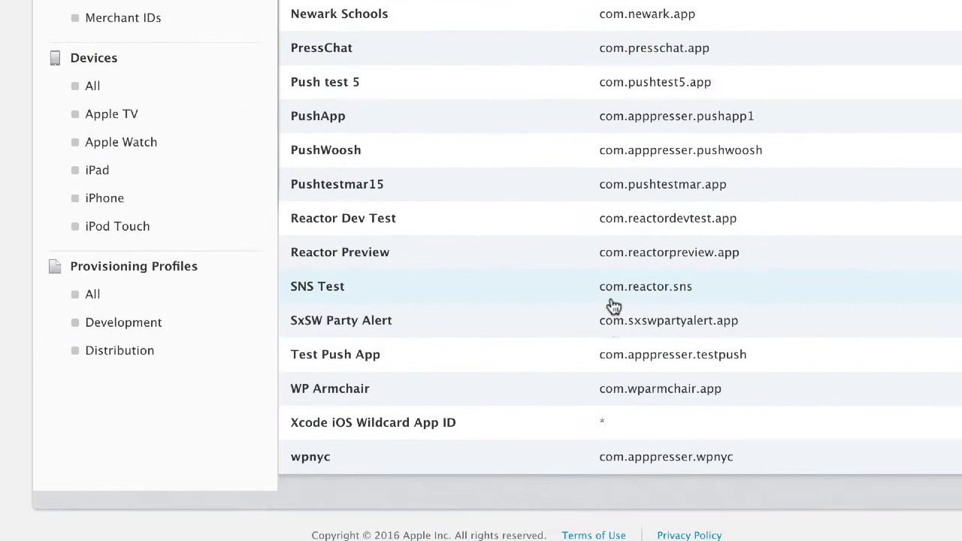
{"action": "scroll", "coordinate": [614, 306], "scroll_direction": "up", "scroll_amount": 5}
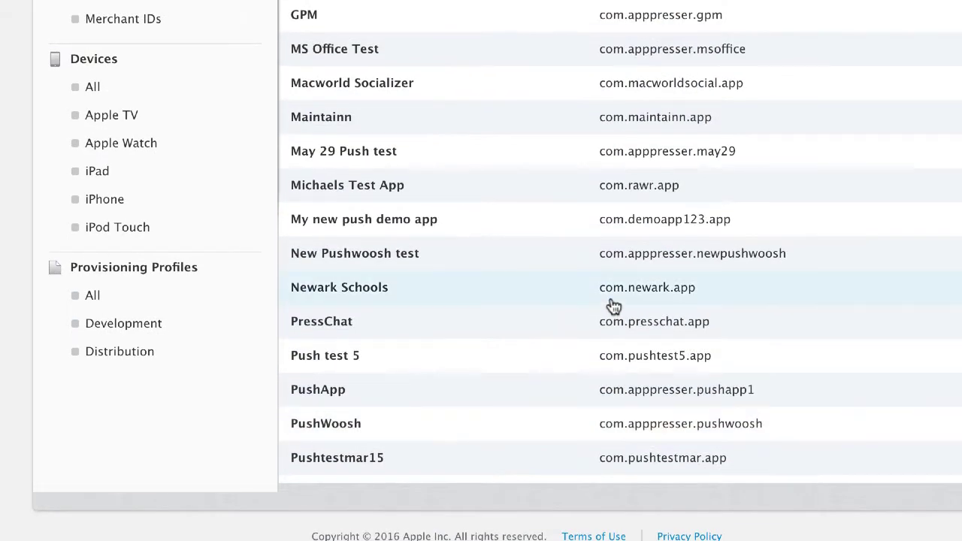
{"action": "left_click", "coordinate": [642, 221]}
{"action": "scroll", "coordinate": [614, 308], "scroll_direction": "down", "scroll_amount": 6}
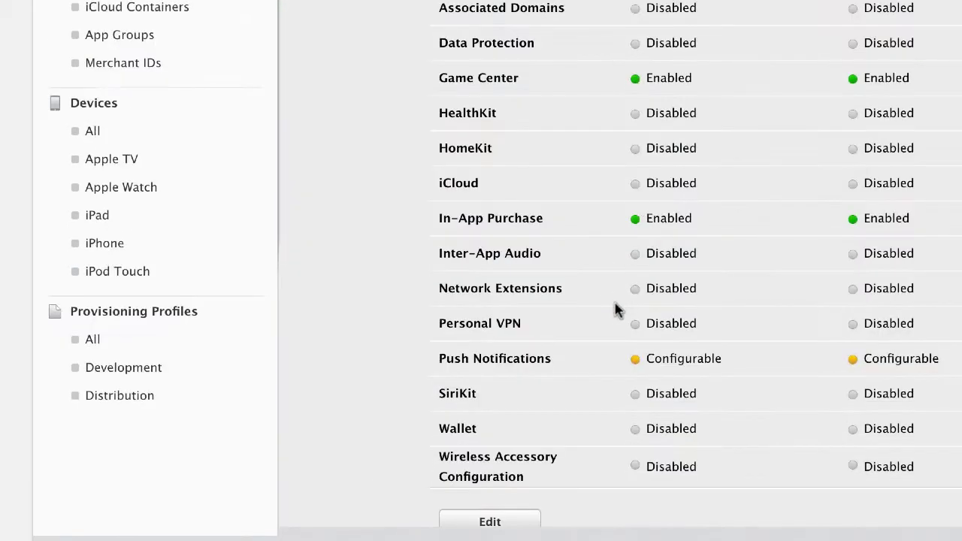
Step: Check the application services of My new push demo app and open its App ID settings for editing
{"action": "scroll", "coordinate": [615, 308], "scroll_direction": "up", "scroll_amount": 4}
{"action": "scroll", "coordinate": [615, 308], "scroll_direction": "down", "scroll_amount": 5}
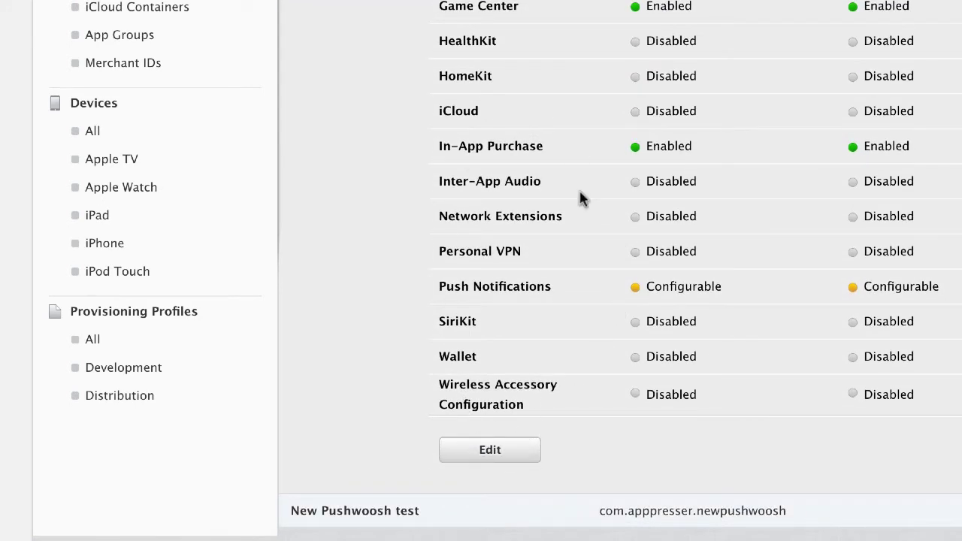
{"action": "scroll", "coordinate": [524, 282], "scroll_direction": "up", "scroll_amount": 1}
{"action": "scroll", "coordinate": [525, 282], "scroll_direction": "up", "scroll_amount": 10}
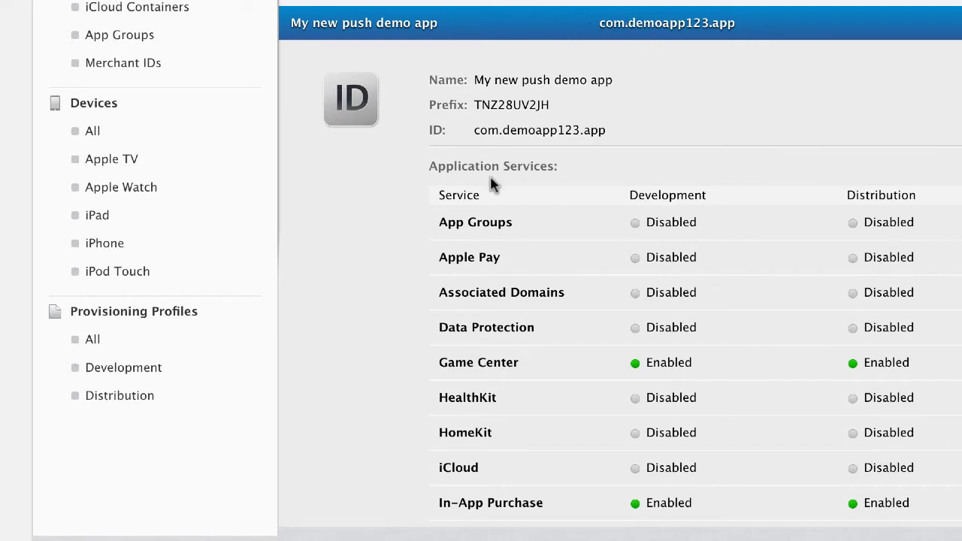
{"action": "scroll", "coordinate": [490, 184], "scroll_direction": "down", "scroll_amount": 10}
{"action": "left_click", "coordinate": [484, 365]}
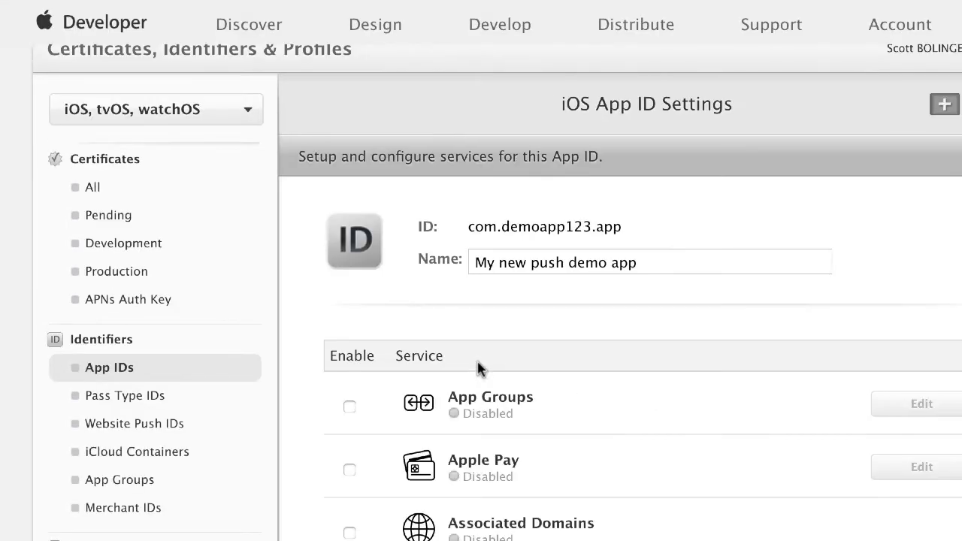
{"action": "scroll", "coordinate": [479, 366], "scroll_direction": "down", "scroll_amount": 10}
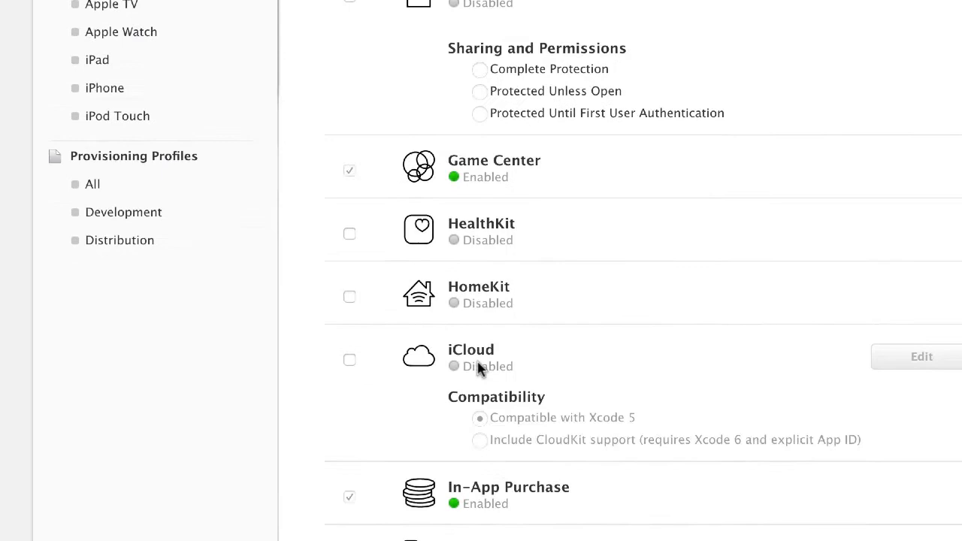
Step: Find the Push Notifications service of the App ID and start creating its Production SSL Certificate
{"action": "scroll", "coordinate": [478, 366], "scroll_direction": "down", "scroll_amount": 6}
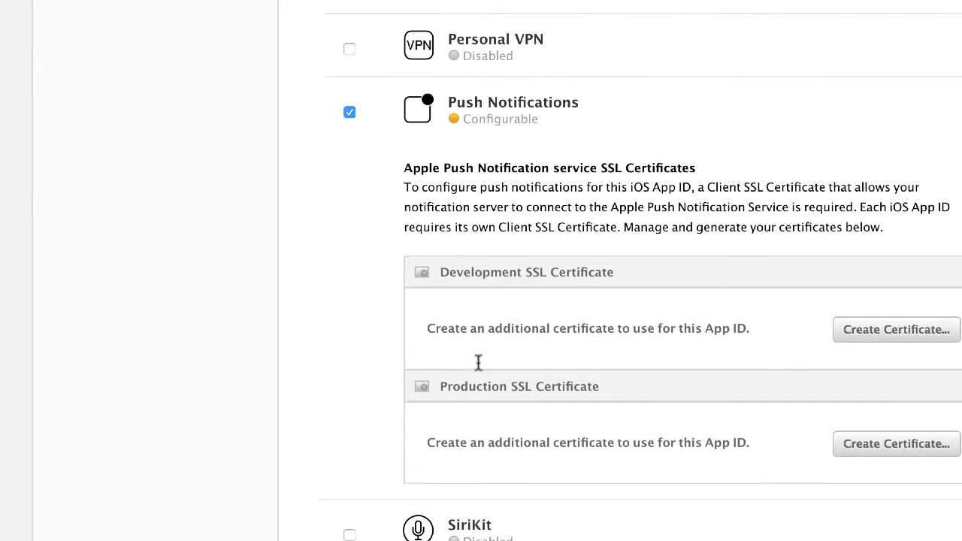
{"action": "scroll", "coordinate": [479, 366], "scroll_direction": "down", "scroll_amount": 3}
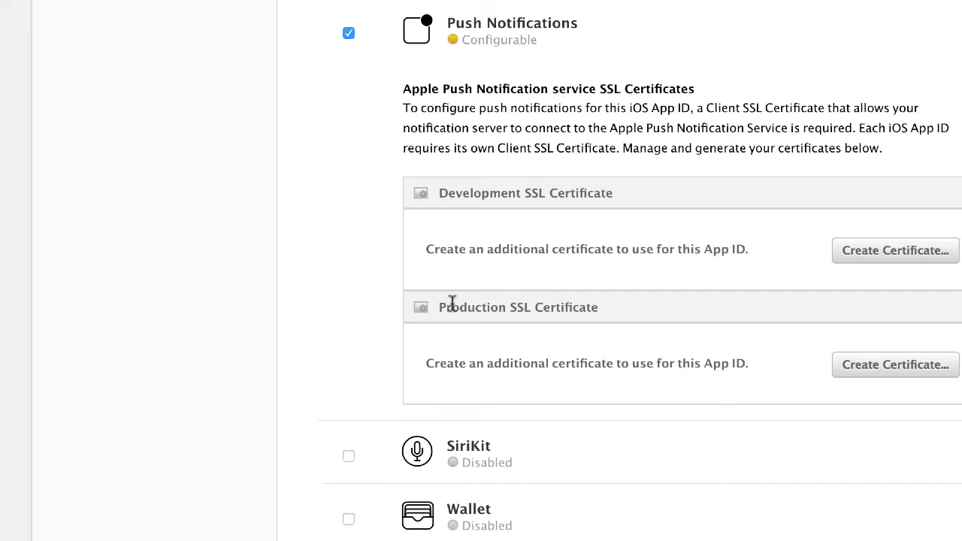
{"action": "left_click_drag", "start_coordinate": [441, 305], "coordinate": [602, 305]}
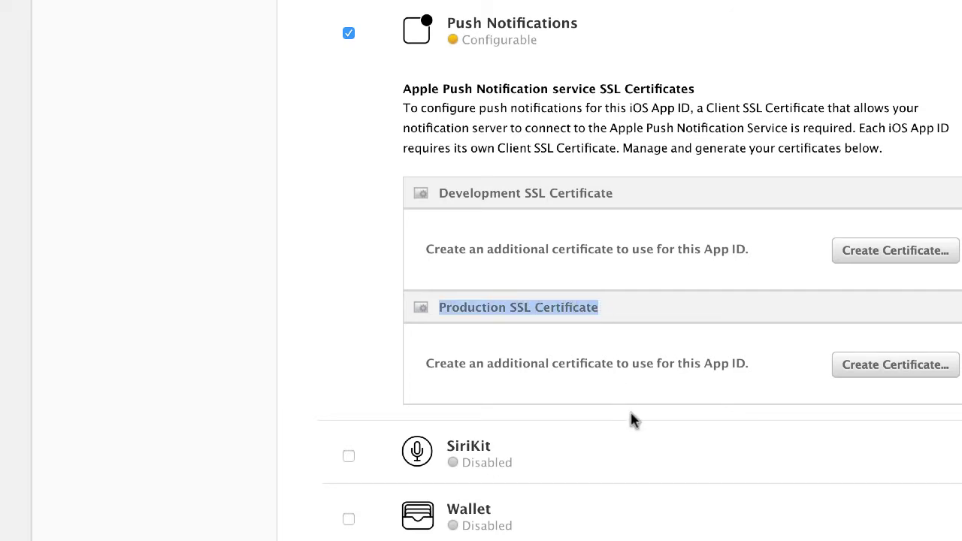
{"action": "left_click", "coordinate": [879, 372]}
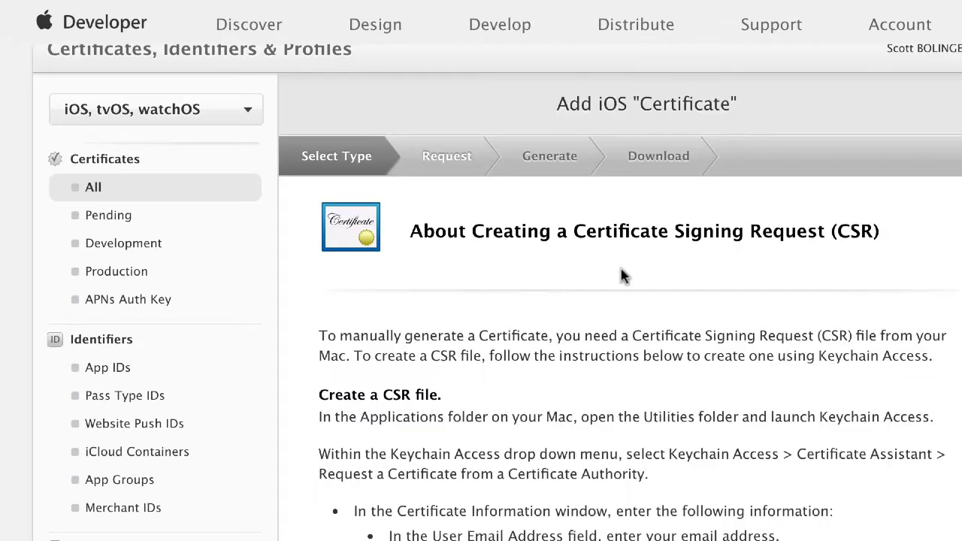
Step: Review the instructions for creating a CSR file with Keychain Access and continue to the CSR upload page
{"action": "scroll", "coordinate": [495, 263], "scroll_direction": "down", "scroll_amount": 5}
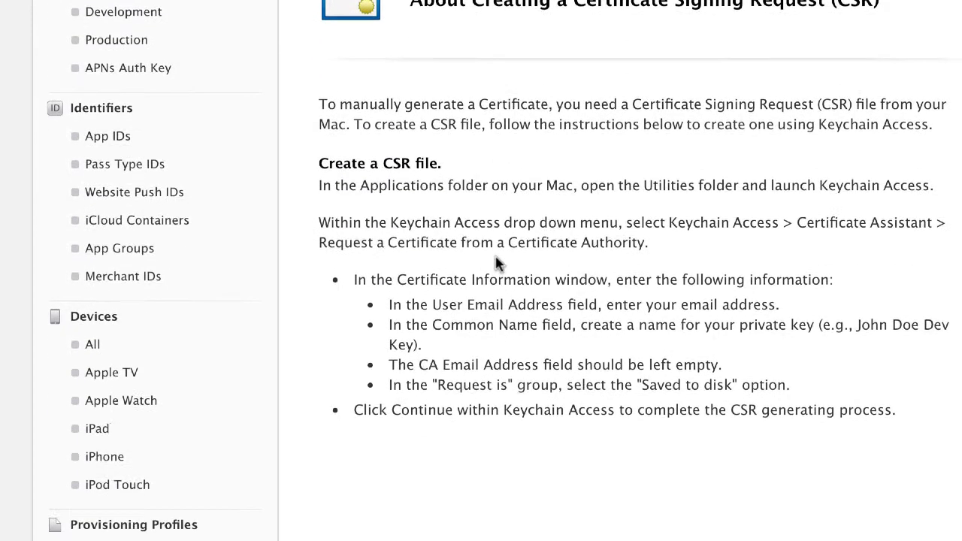
{"action": "scroll", "coordinate": [496, 233], "scroll_direction": "down", "scroll_amount": 2}
{"action": "scroll", "coordinate": [497, 225], "scroll_direction": "down", "scroll_amount": 2}
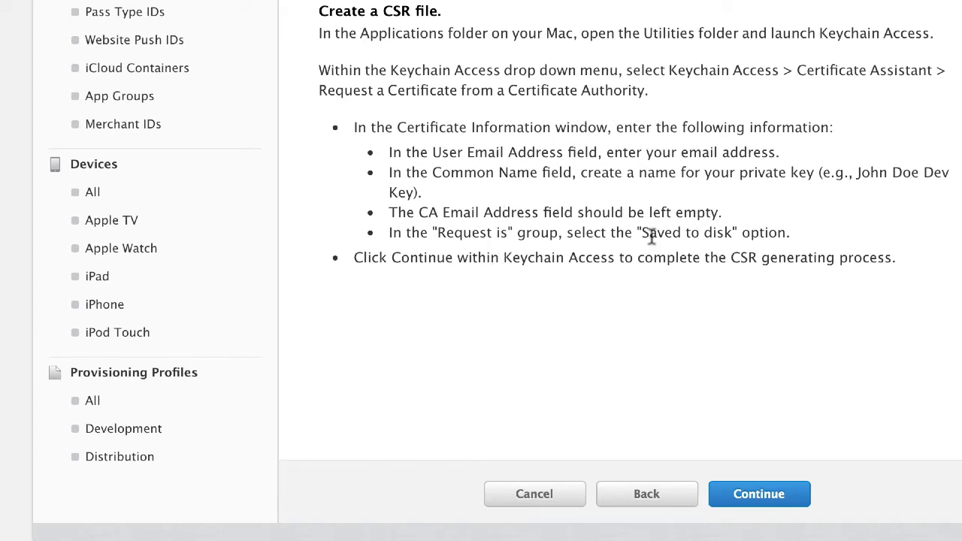
{"action": "scroll", "coordinate": [647, 248], "scroll_direction": "up", "scroll_amount": 1}
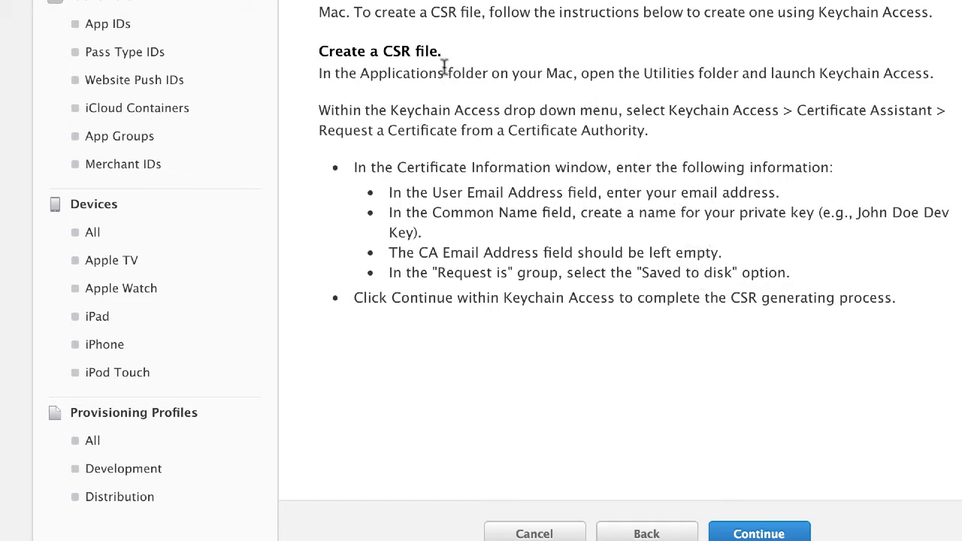
{"action": "scroll", "coordinate": [460, 97], "scroll_direction": "up", "scroll_amount": 5}
{"action": "scroll", "coordinate": [460, 98], "scroll_direction": "down", "scroll_amount": 4}
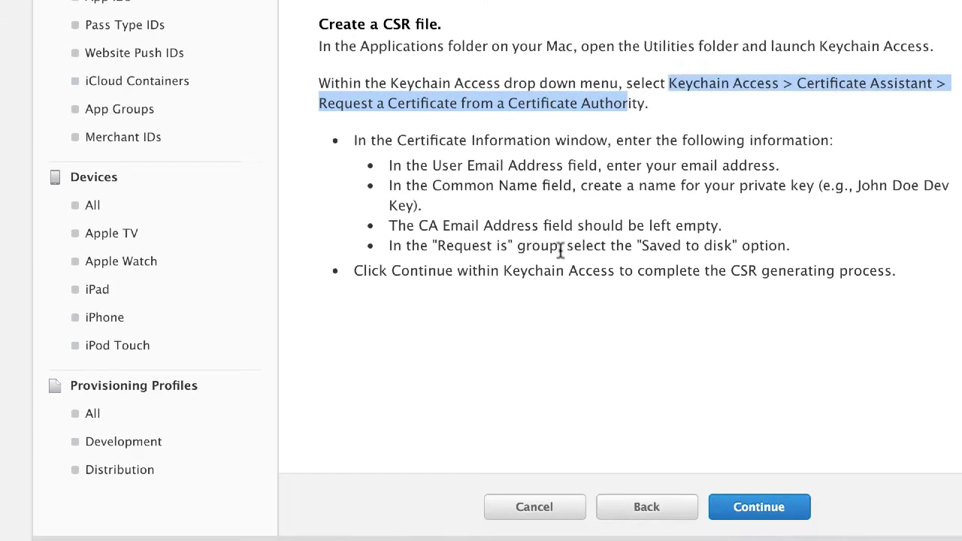
{"action": "left_click", "coordinate": [596, 228]}
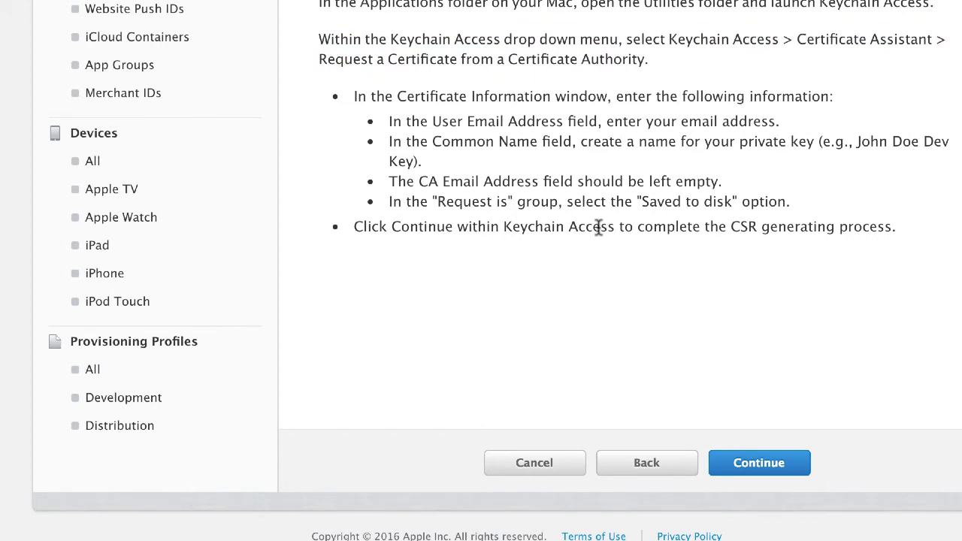
{"action": "left_click", "coordinate": [756, 467]}
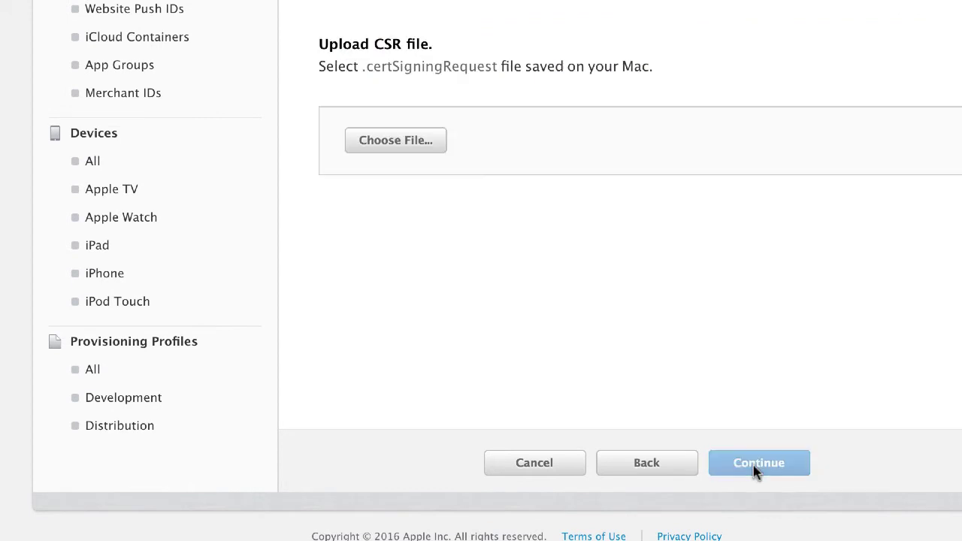
Step: Upload CertificateSigningRequest.certSigningRequest from the certificates folder and continue to generate the push certificate
{"action": "left_click", "coordinate": [397, 141]}
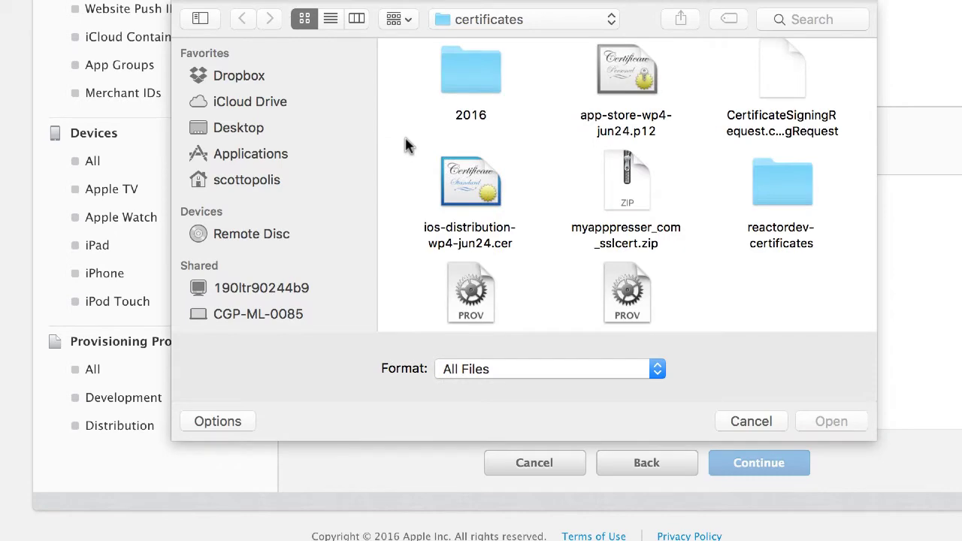
{"action": "double_click", "coordinate": [798, 83]}
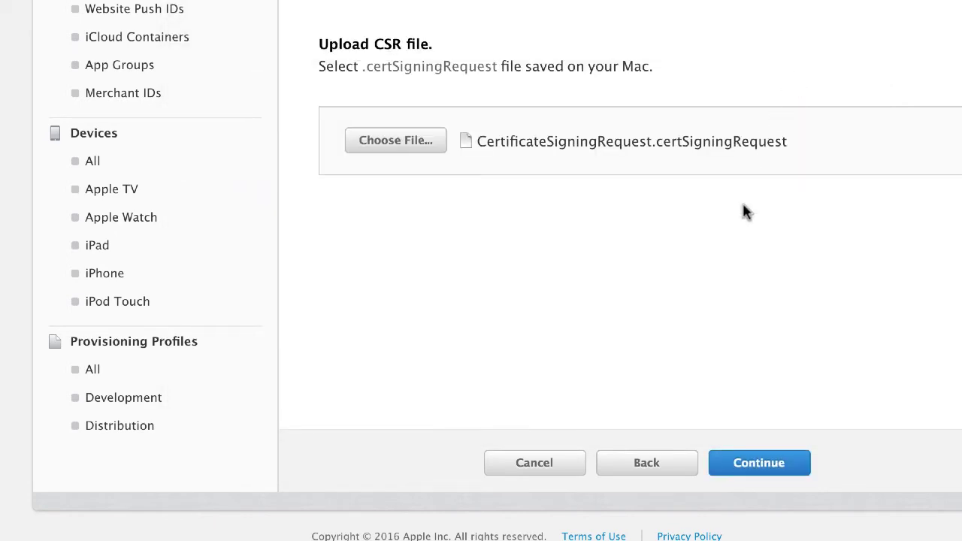
{"action": "left_click", "coordinate": [744, 461]}
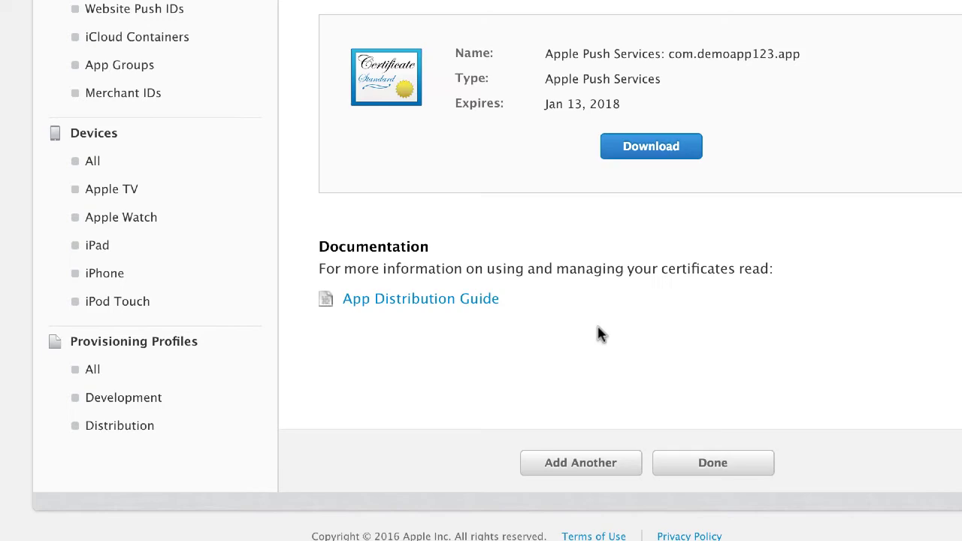
Step: Download the generated Apple Push Services certificate, choosing the demo certs folder on the Desktop as its destination
{"action": "scroll", "coordinate": [601, 334], "scroll_direction": "up", "scroll_amount": 5}
{"action": "scroll", "coordinate": [601, 333], "scroll_direction": "up", "scroll_amount": 4}
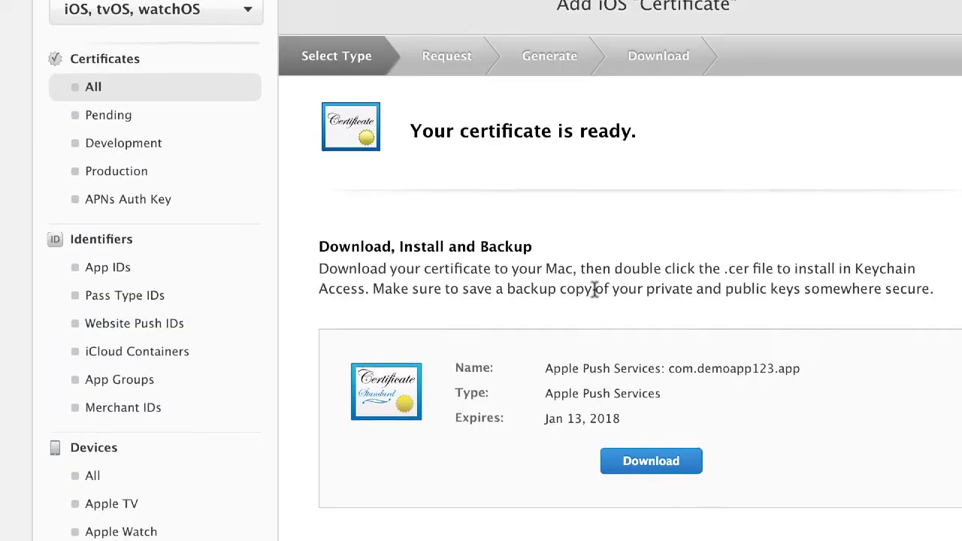
{"action": "scroll", "coordinate": [653, 286], "scroll_direction": "down", "scroll_amount": 5}
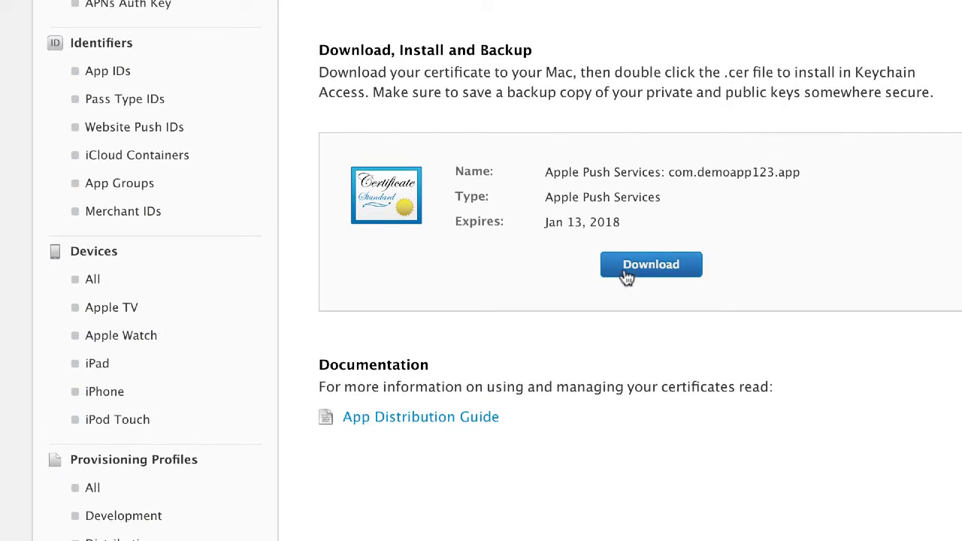
{"action": "left_click", "coordinate": [627, 272]}
{"action": "left_click", "coordinate": [114, 130]}
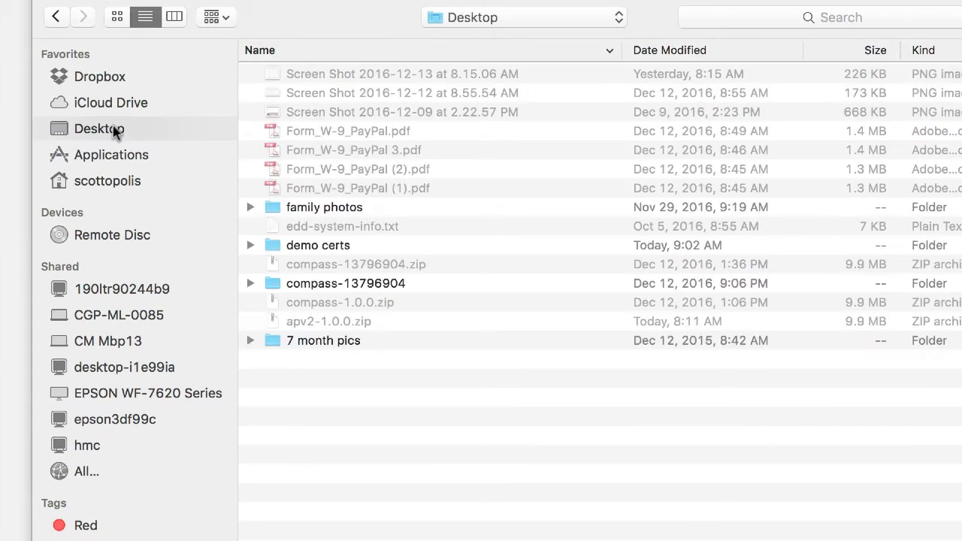
{"action": "double_click", "coordinate": [325, 246]}
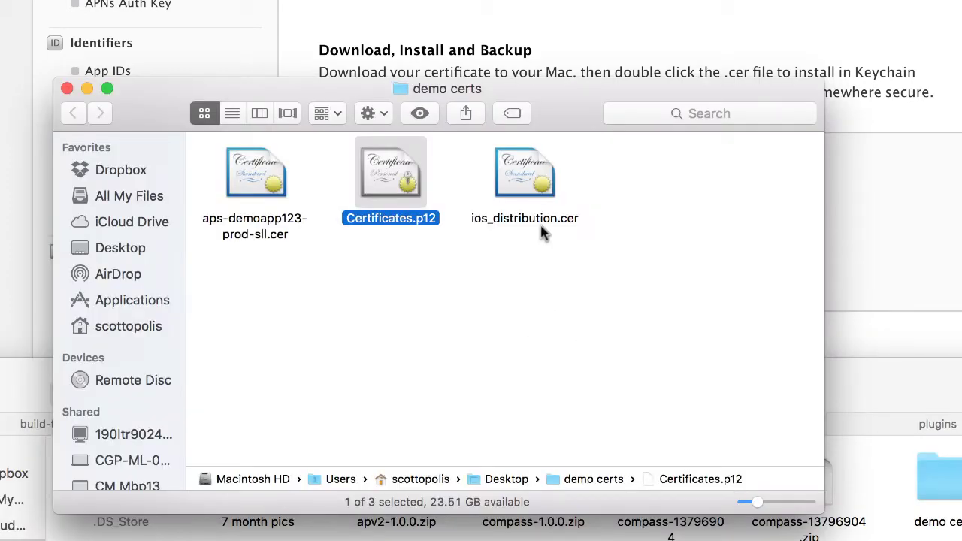
Step: Rename the downloaded push certificate file in the demo certs folder to aps-demoapp123-prod-ssl.cer
{"action": "left_click", "coordinate": [275, 174]}
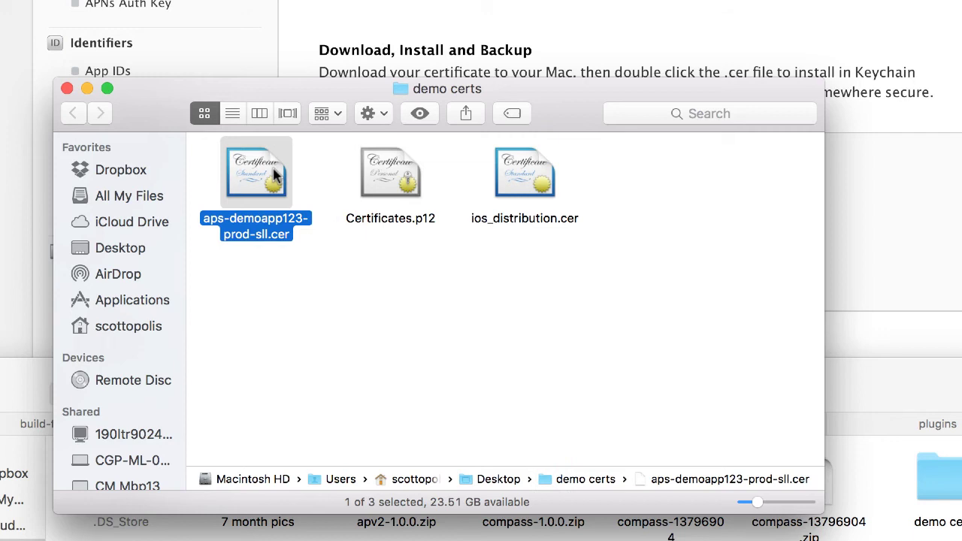
{"action": "left_click", "coordinate": [264, 239]}
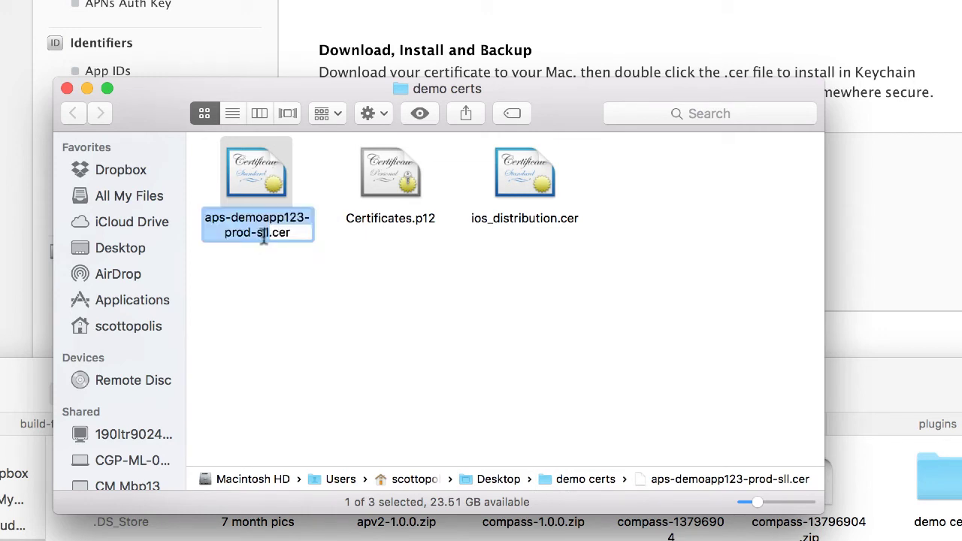
{"action": "left_click", "coordinate": [266, 235]}
{"action": "key", "text": "BackSpace"}
{"action": "type", "text": "s"}
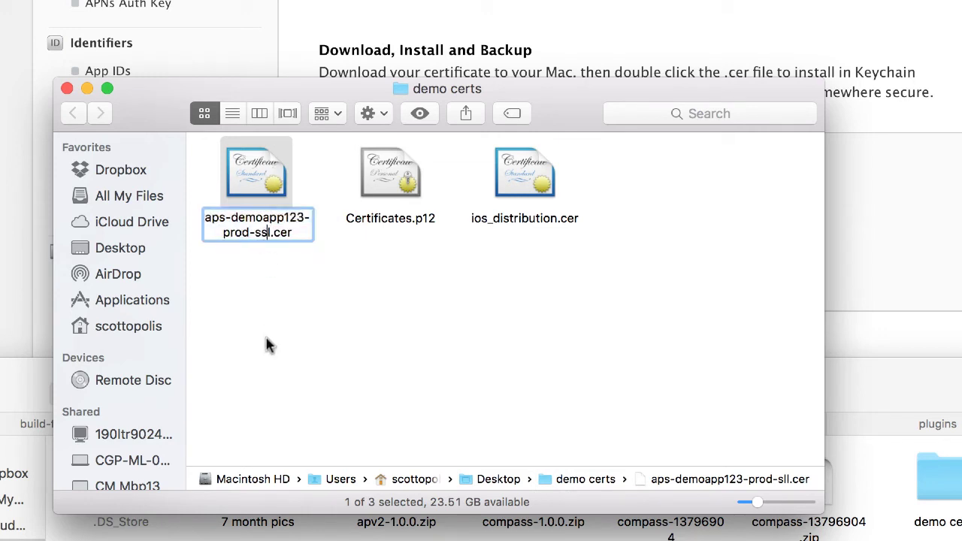
{"action": "key", "text": "Return"}
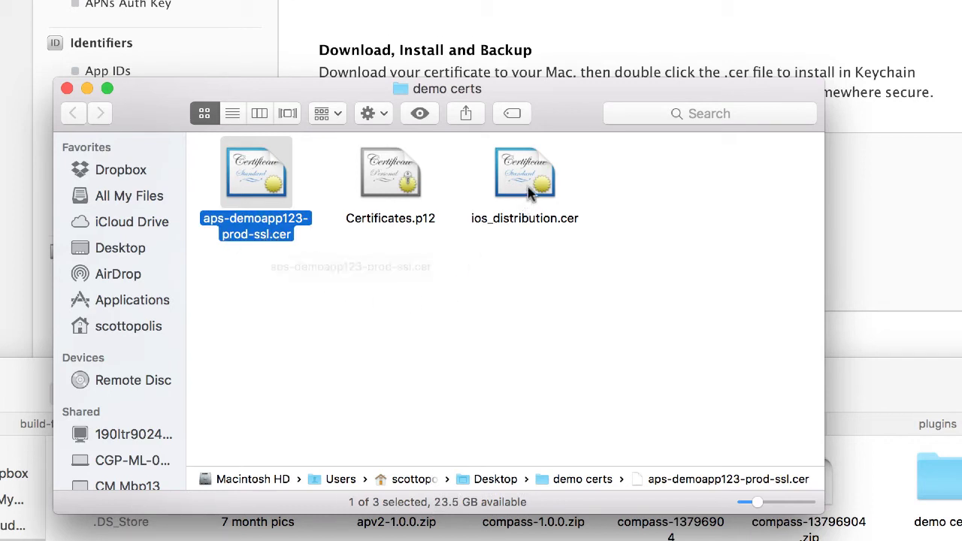
Step: Open aps-demoapp123-prod-ssl.cer in Keychain Access and select the Apple Push Services: com.demoapp123.app certificate
{"action": "left_click", "coordinate": [524, 218]}
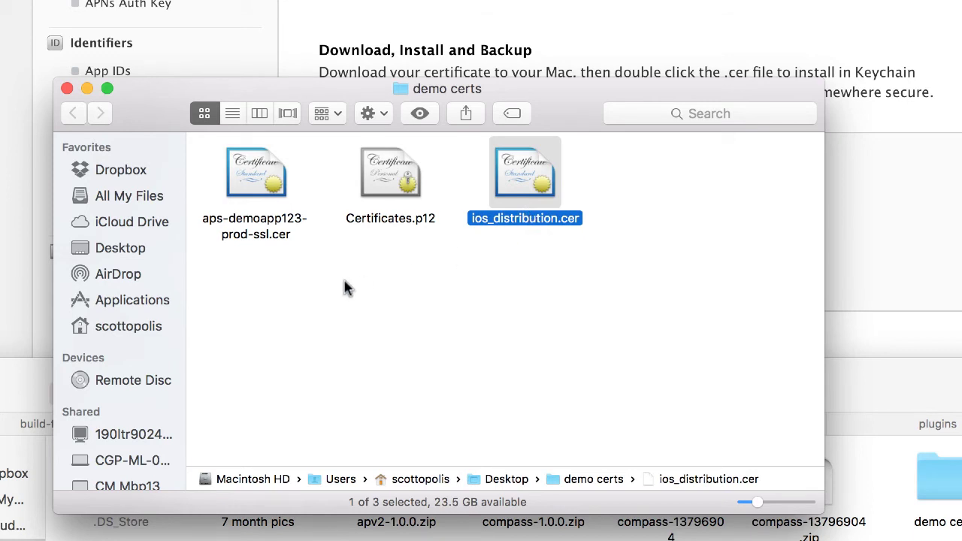
{"action": "left_click", "coordinate": [255, 185]}
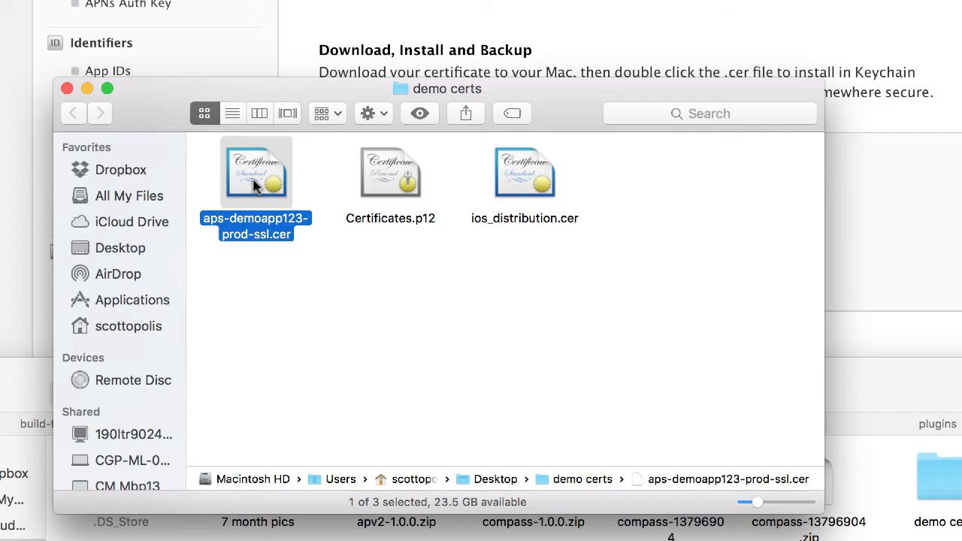
{"action": "double_click", "coordinate": [256, 185]}
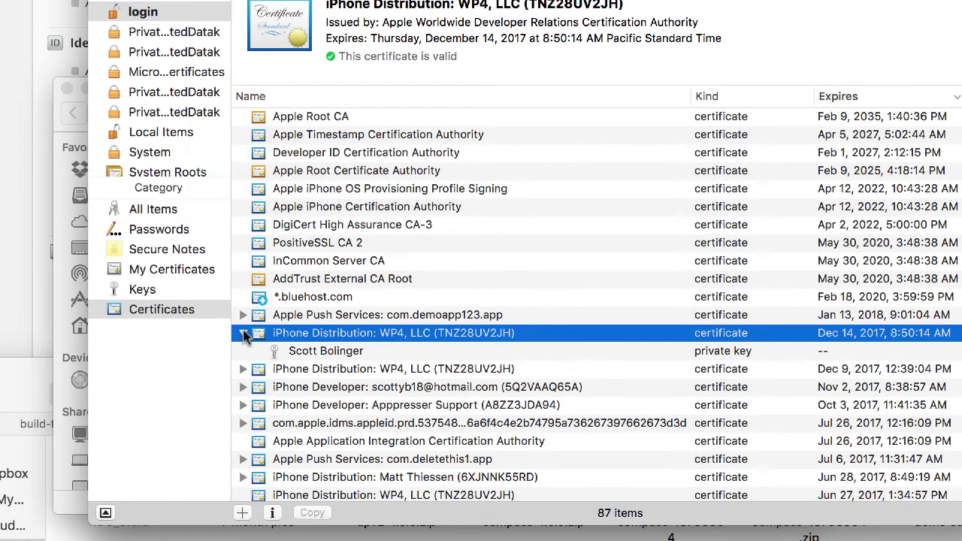
{"action": "left_click", "coordinate": [243, 333]}
{"action": "left_click", "coordinate": [329, 316]}
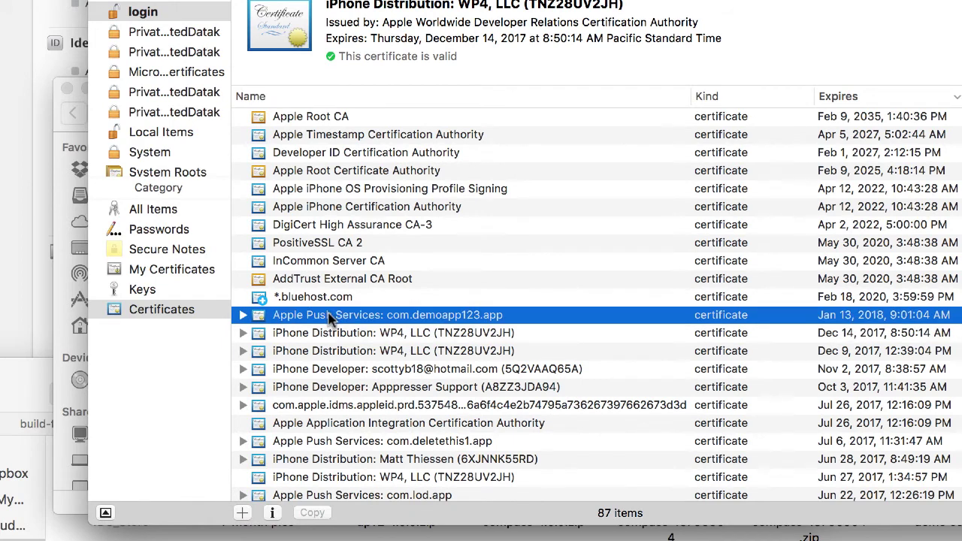
Step: Export the Apple Push Services: com.demoapp123.app certificate to the demo certs folder as ssl-demoapp-ssl in .p12 format
{"action": "scroll", "coordinate": [329, 316], "scroll_direction": "down", "scroll_amount": 1}
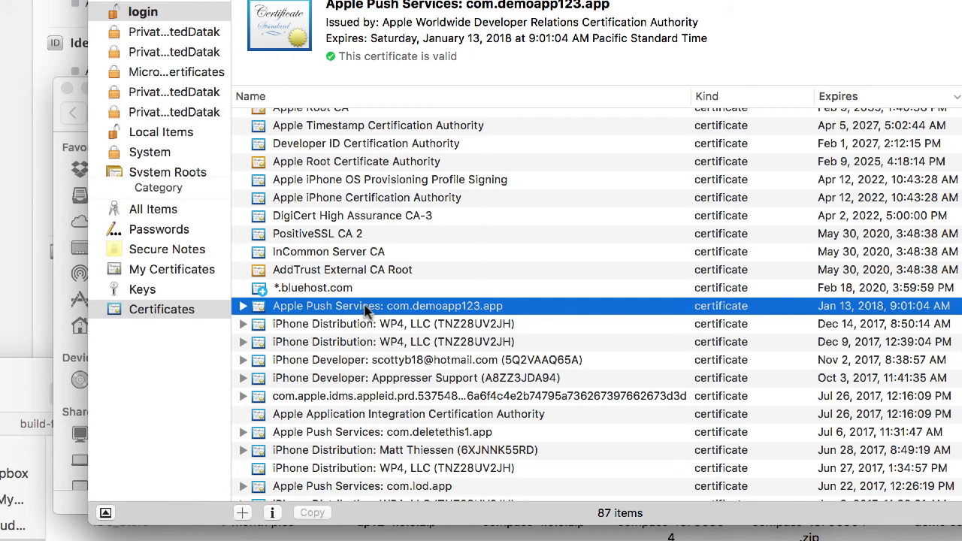
{"action": "scroll", "coordinate": [366, 311], "scroll_direction": "down", "scroll_amount": 3}
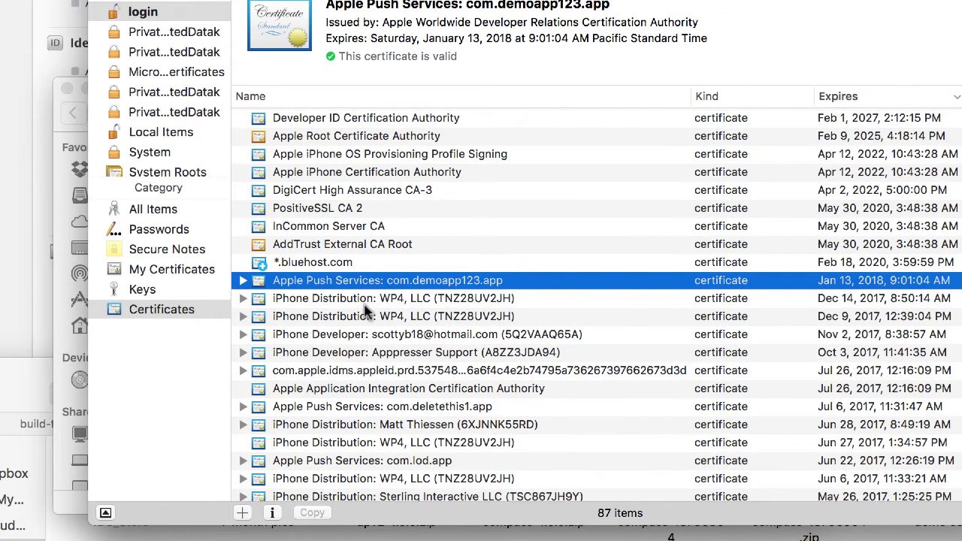
{"action": "right_click", "coordinate": [416, 280]}
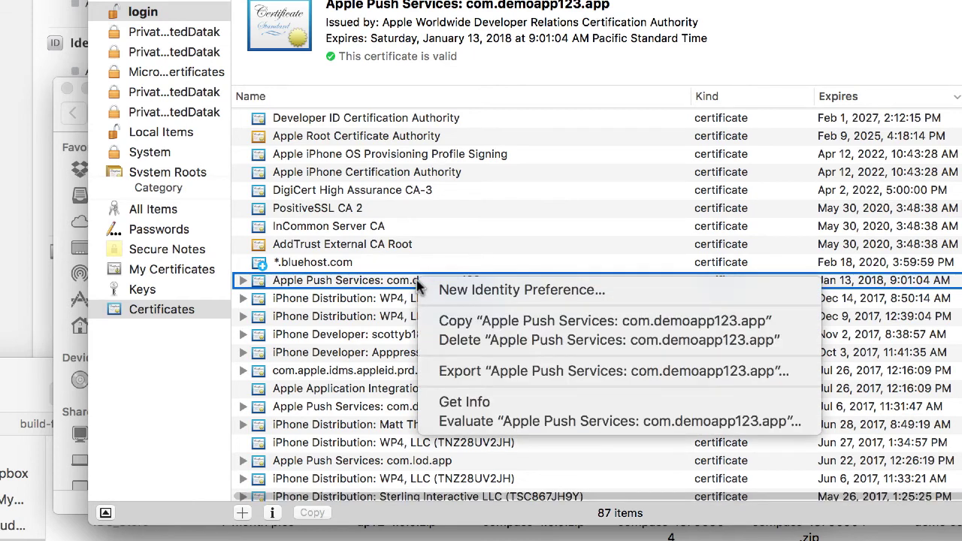
{"action": "left_click", "coordinate": [474, 371]}
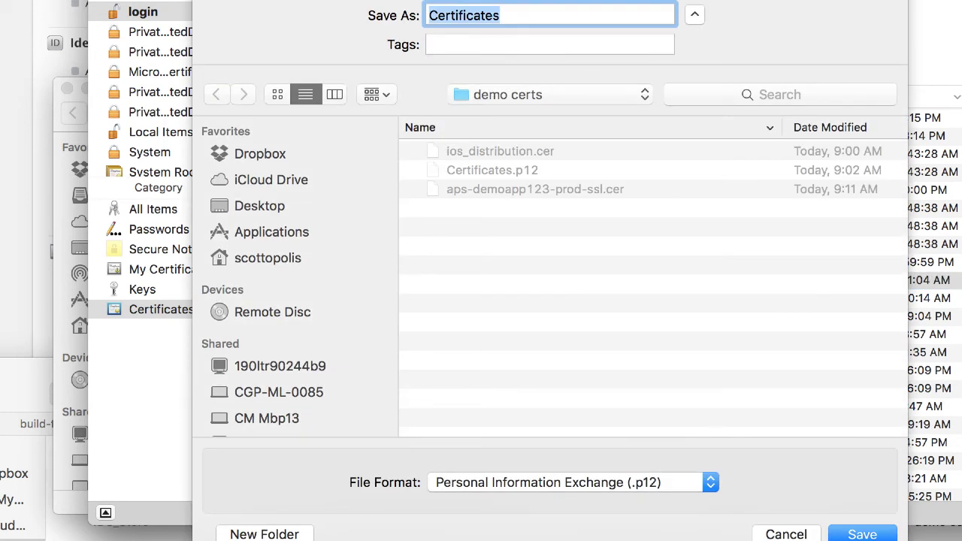
{"action": "type", "text": "ssl-"}
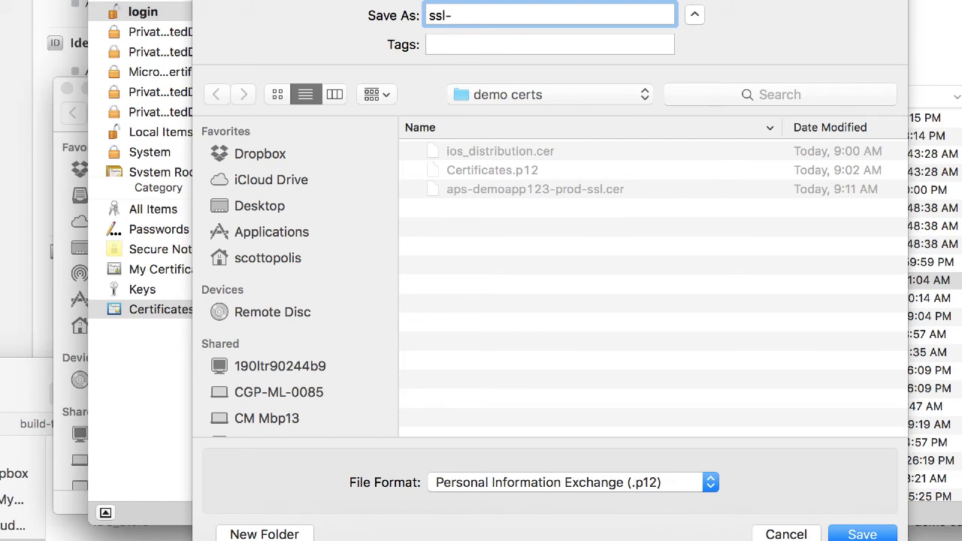
{"action": "type", "text": "demoa"}
{"action": "key", "text": "BackSpace"}
{"action": "type", "text": "demoapp-ssl"}
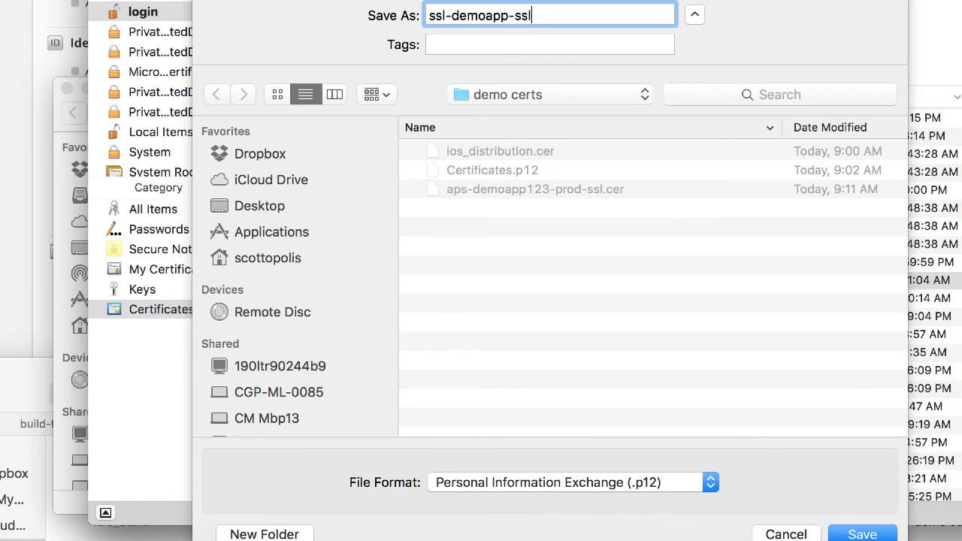
{"action": "key", "text": "Return"}
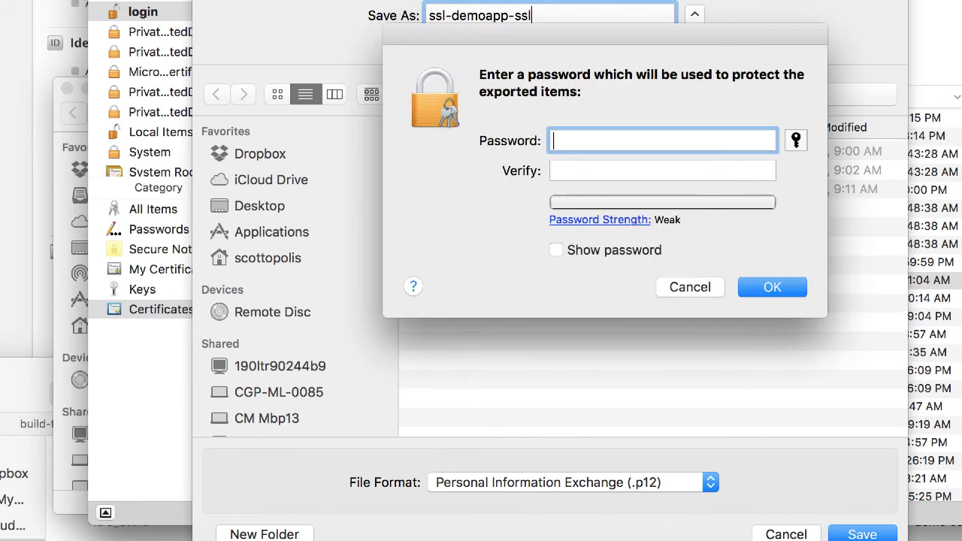
Step: Enter and verify the export password, finish the export and switch to the demo certs folder in Finder
{"action": "type", "text": "••••••••"}
{"action": "key", "text": "Tab"}
{"action": "type", "text": "••••••••"}
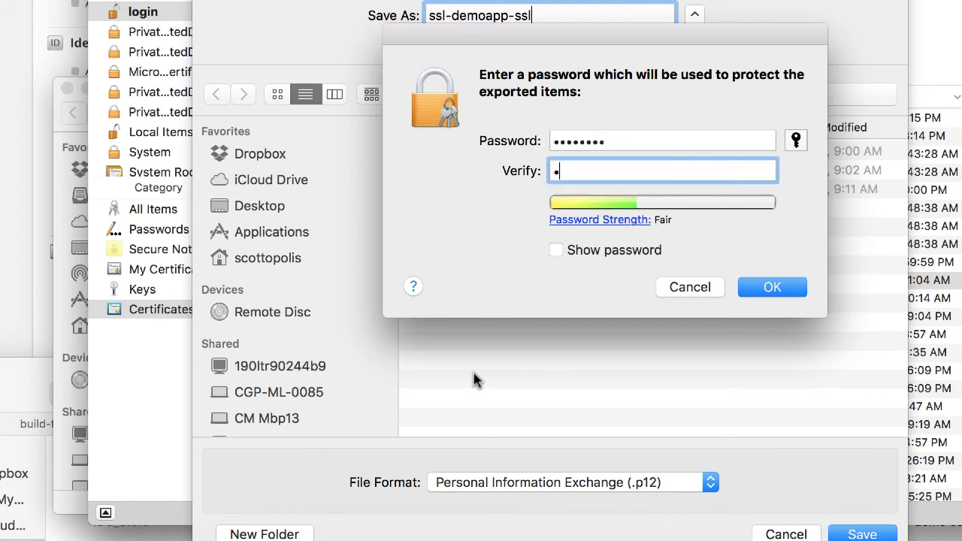
{"action": "key", "text": "Return"}
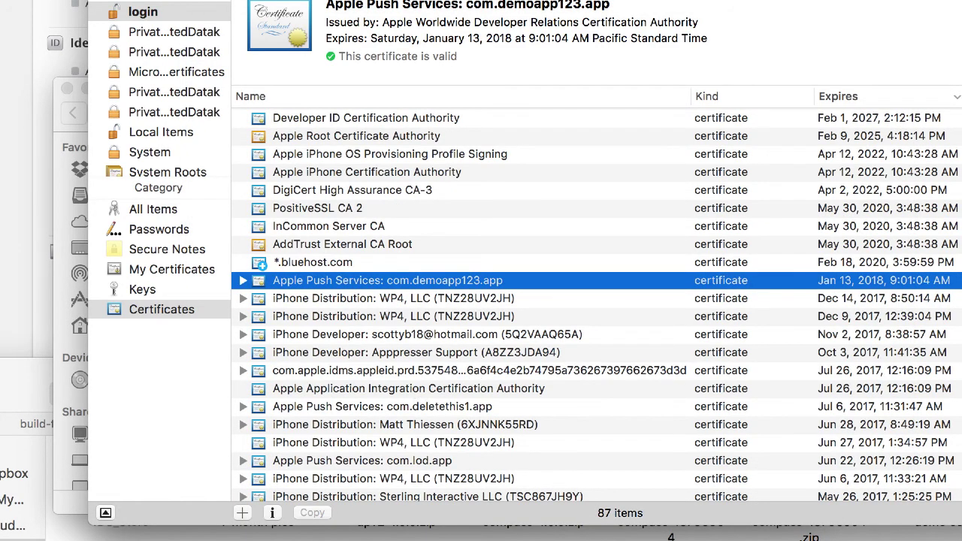
{"action": "key", "text": "super+Tab"}
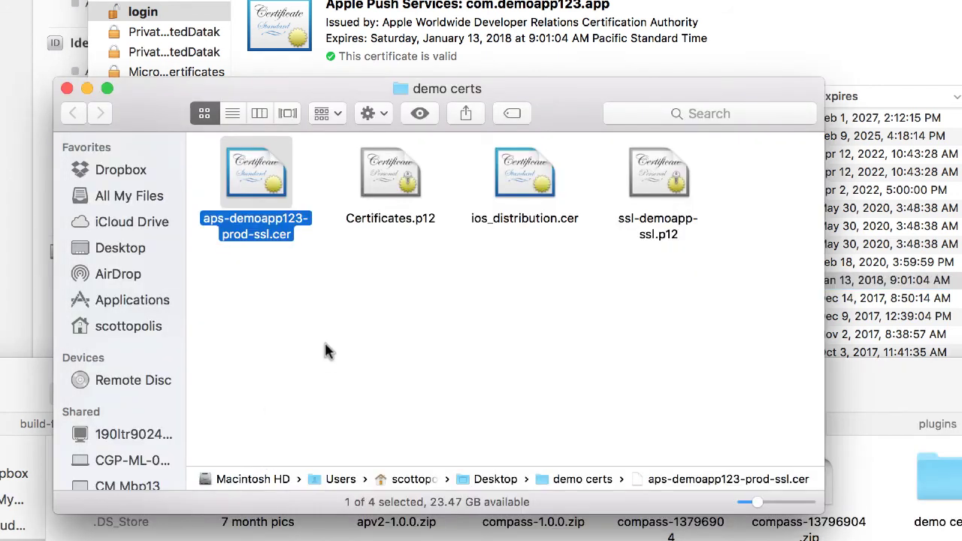
Step: In the web app's iOS push settings, attach ssl-demoapp-ssl.p12 from the Desktop's demo certs folder as the production SSL certificate and enter the .p12 password
{"action": "left_click", "coordinate": [658, 175]}
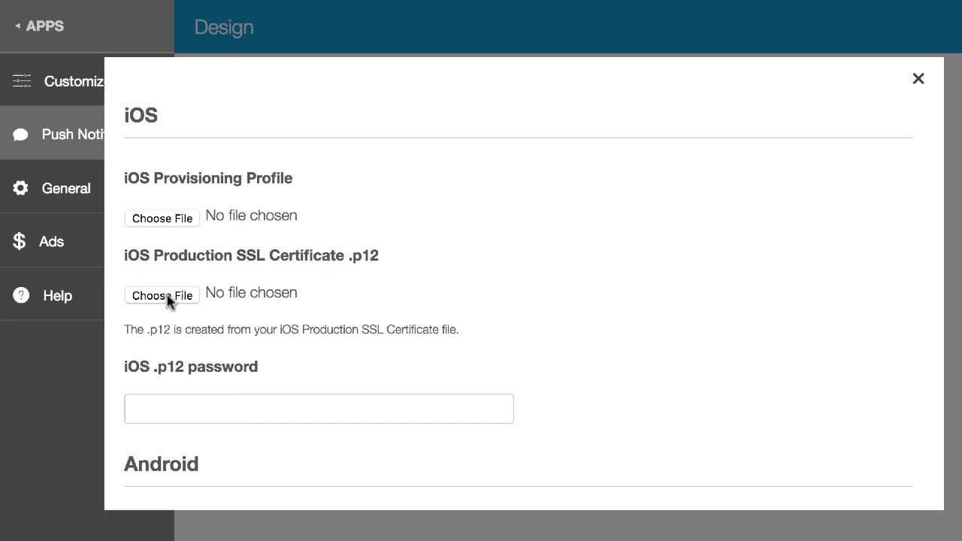
{"action": "left_click", "coordinate": [163, 296]}
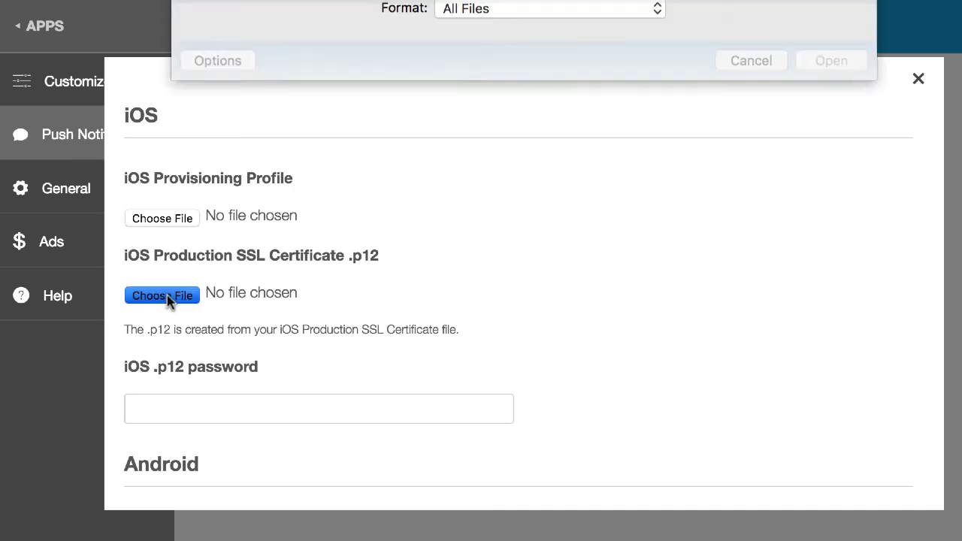
{"action": "left_click", "coordinate": [263, 131]}
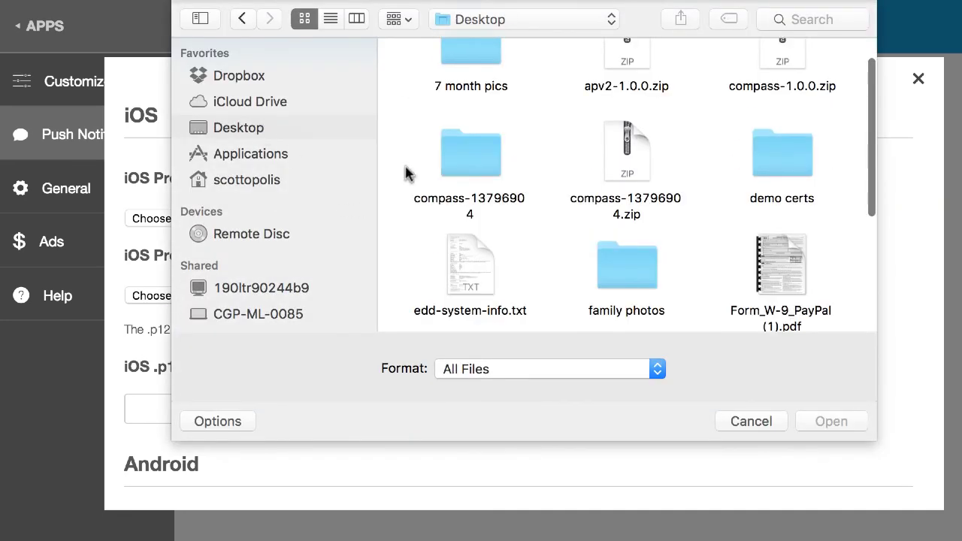
{"action": "scroll", "coordinate": [421, 176], "scroll_direction": "up", "scroll_amount": 3}
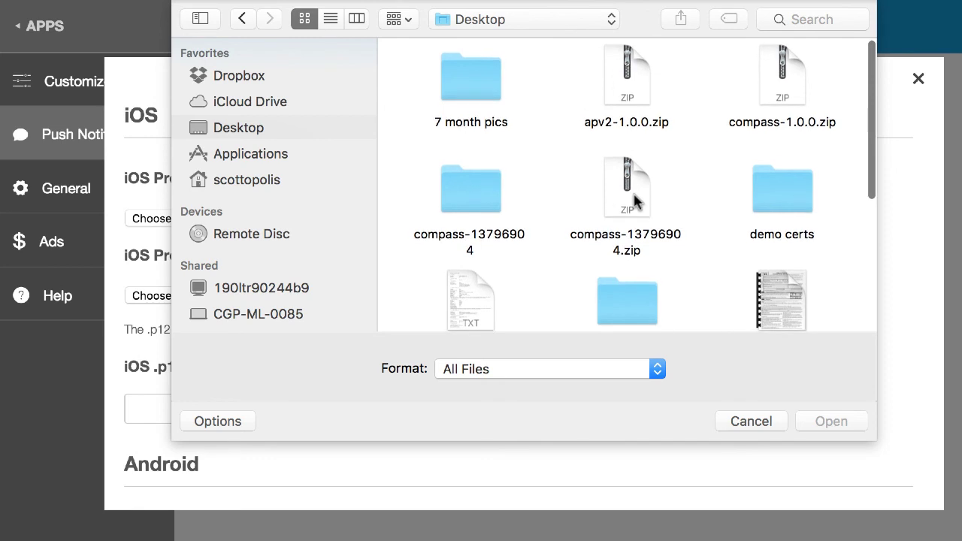
{"action": "double_click", "coordinate": [801, 191]}
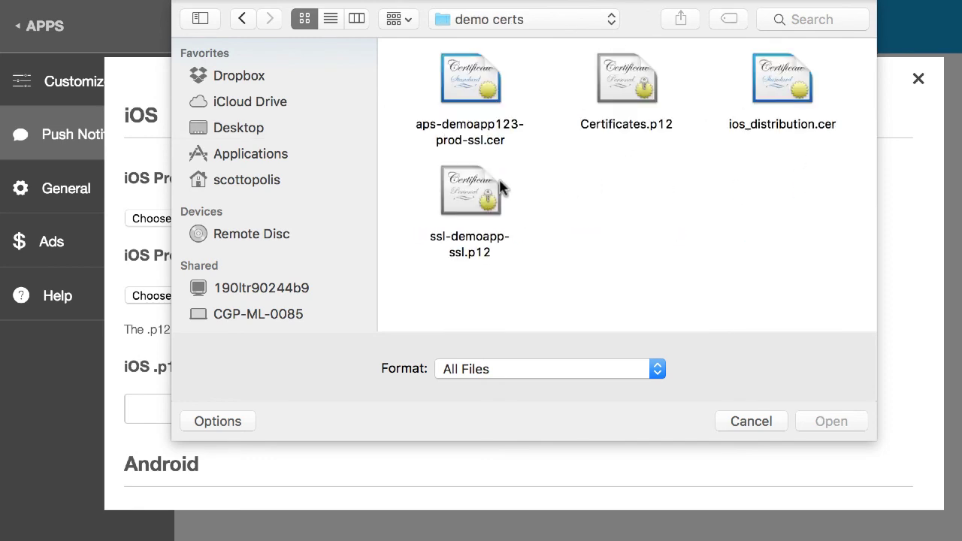
{"action": "left_click", "coordinate": [487, 190]}
{"action": "key", "text": "Return"}
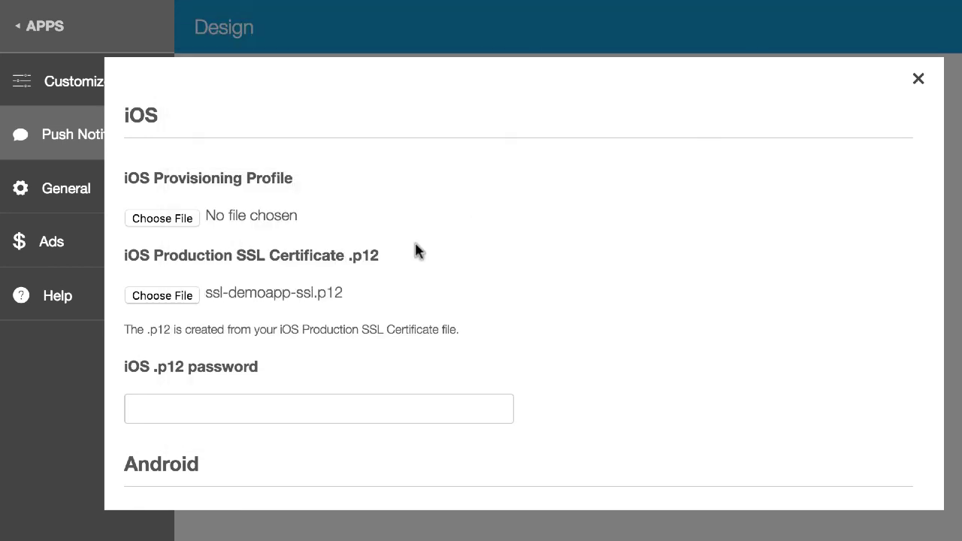
{"action": "left_click", "coordinate": [202, 406]}
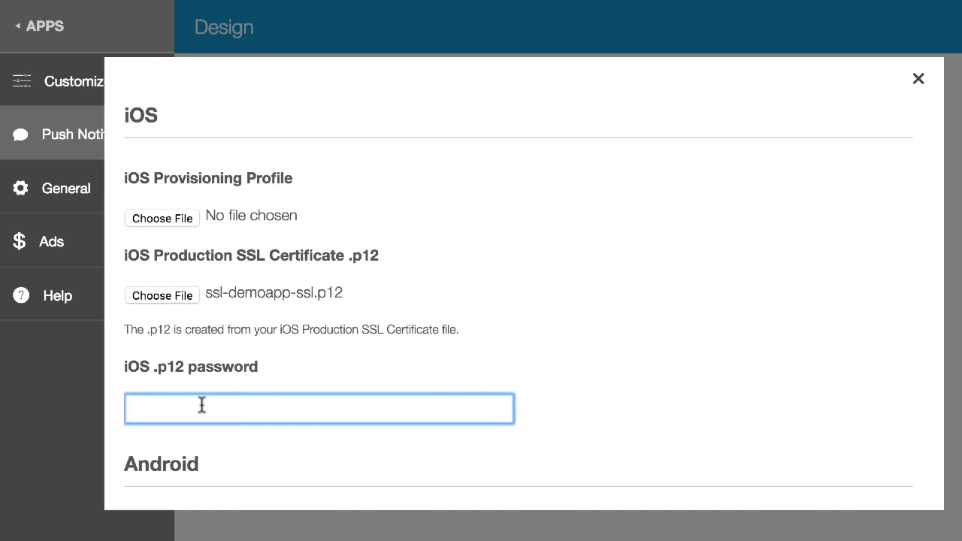
{"action": "type", "text": "22222"}
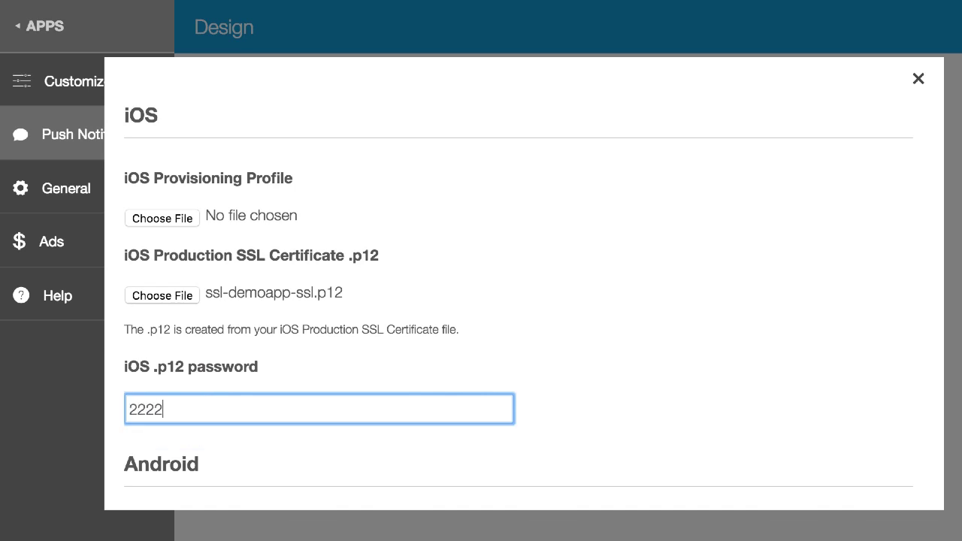